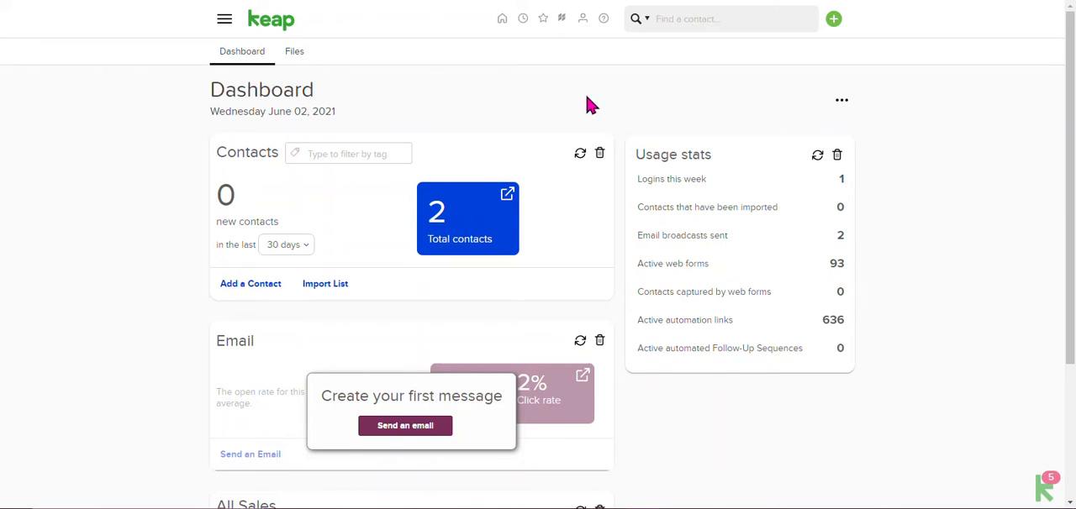
{"action": "scroll", "coordinate": [588, 103], "scroll_direction": "down", "scroll_amount": 3}
{"action": "scroll", "coordinate": [588, 102], "scroll_direction": "up", "scroll_amount": 3}
{"action": "scroll", "coordinate": [521, 134], "scroll_direction": "down", "scroll_amount": 3}
{"action": "scroll", "coordinate": [522, 137], "scroll_direction": "up", "scroll_amount": 3}
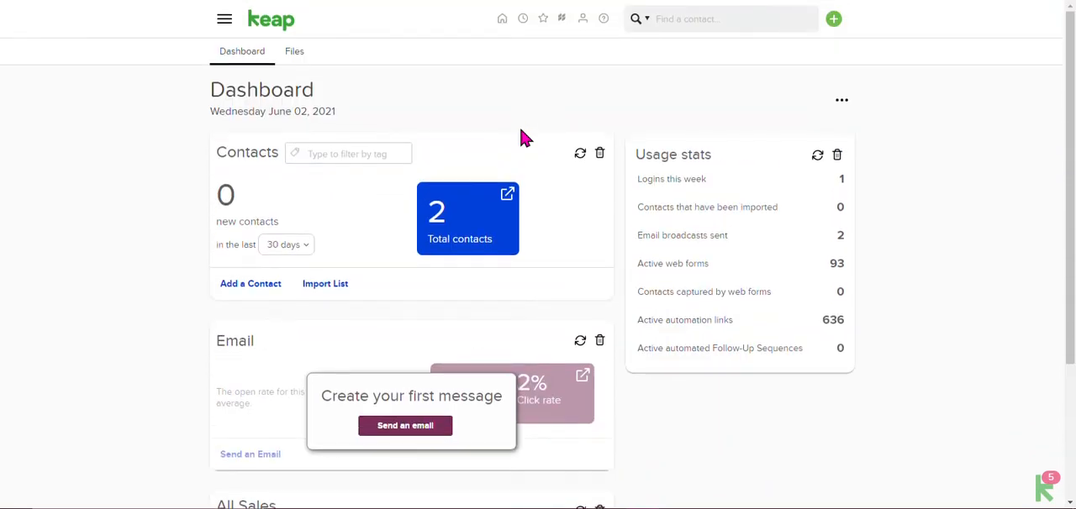
Step: Open the Campaign Builder's campaign list and start creating a new campaign of your own
{"action": "left_click", "coordinate": [225, 19]}
{"action": "left_click", "coordinate": [504, 86]}
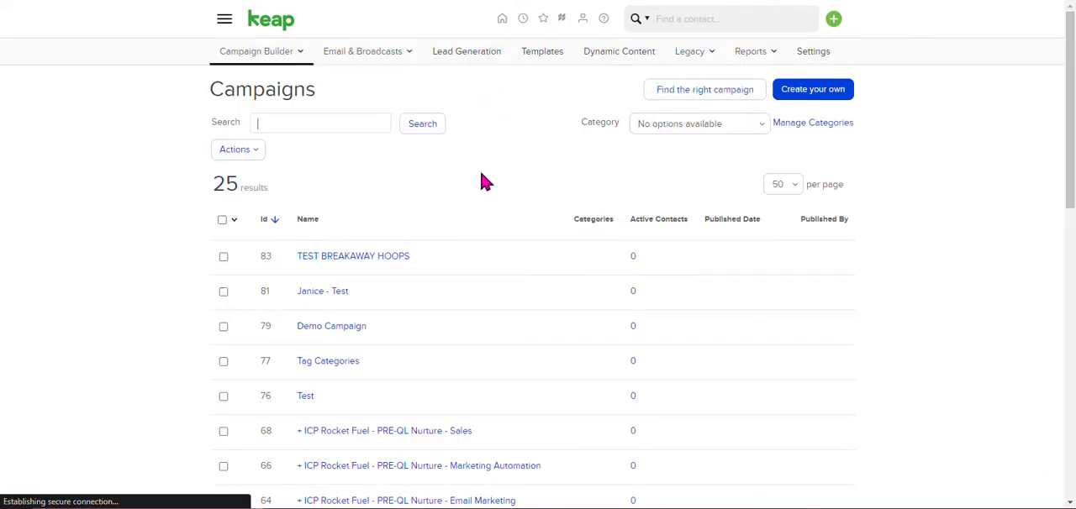
{"action": "scroll", "coordinate": [486, 185], "scroll_direction": "down", "scroll_amount": 8}
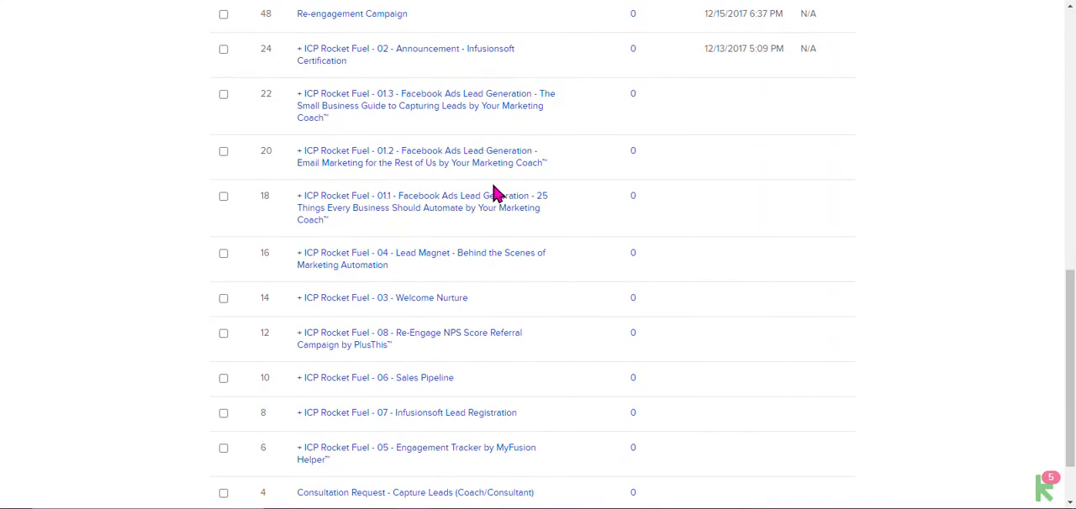
{"action": "scroll", "coordinate": [494, 192], "scroll_direction": "up", "scroll_amount": 4}
{"action": "scroll", "coordinate": [496, 193], "scroll_direction": "up", "scroll_amount": 4}
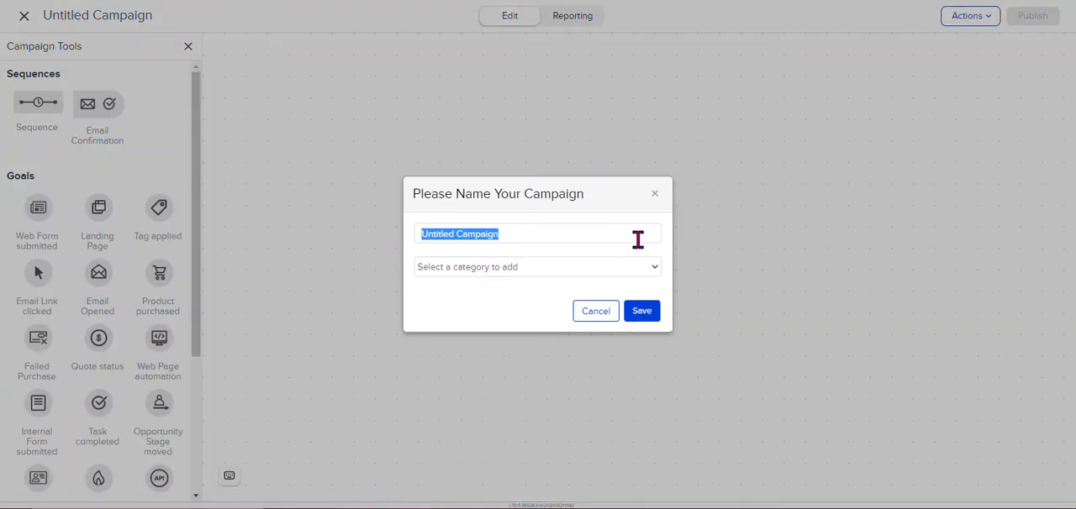
Step: Name the campaign TEST CAMPAIGN, create and add the new category TEST, and save
{"action": "type", "text": "TEST CAMPAIGN"}
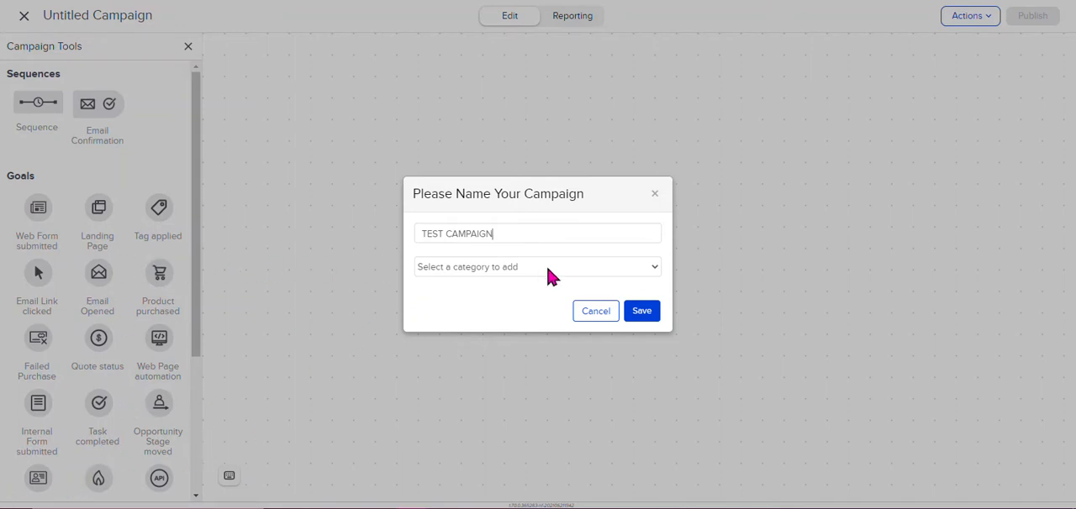
{"action": "left_click", "coordinate": [621, 270]}
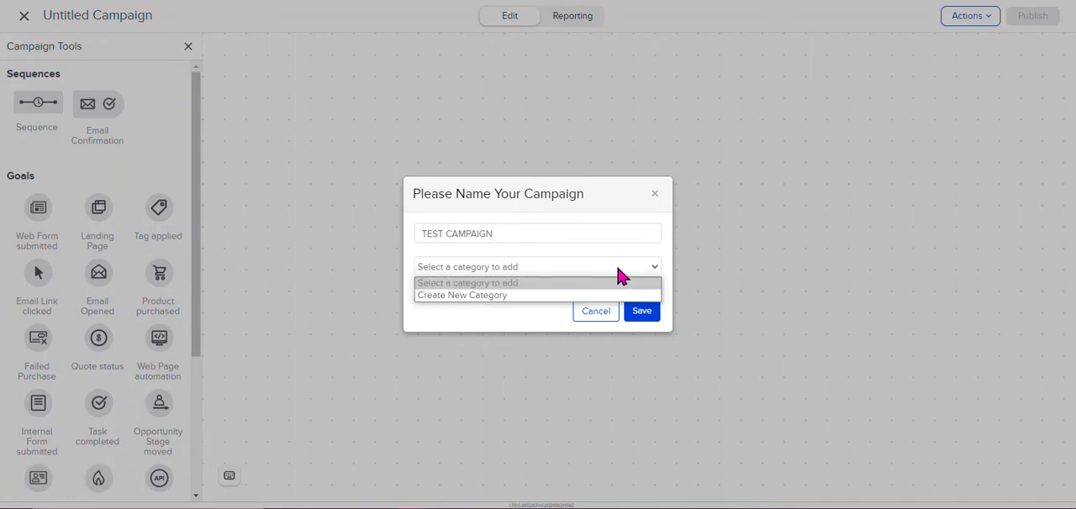
{"action": "left_click", "coordinate": [555, 296]}
{"action": "left_click", "coordinate": [526, 284]}
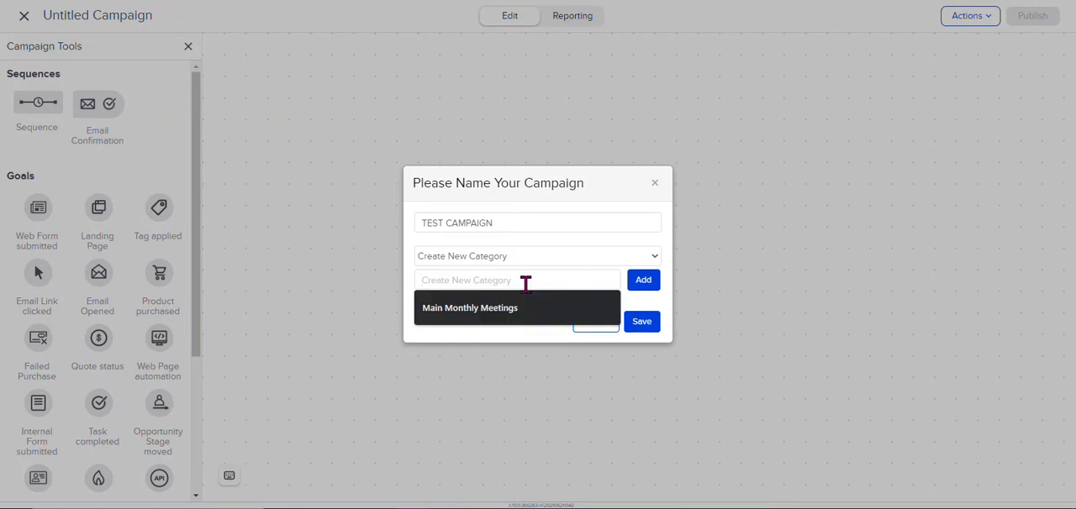
{"action": "type", "text": "TEST"}
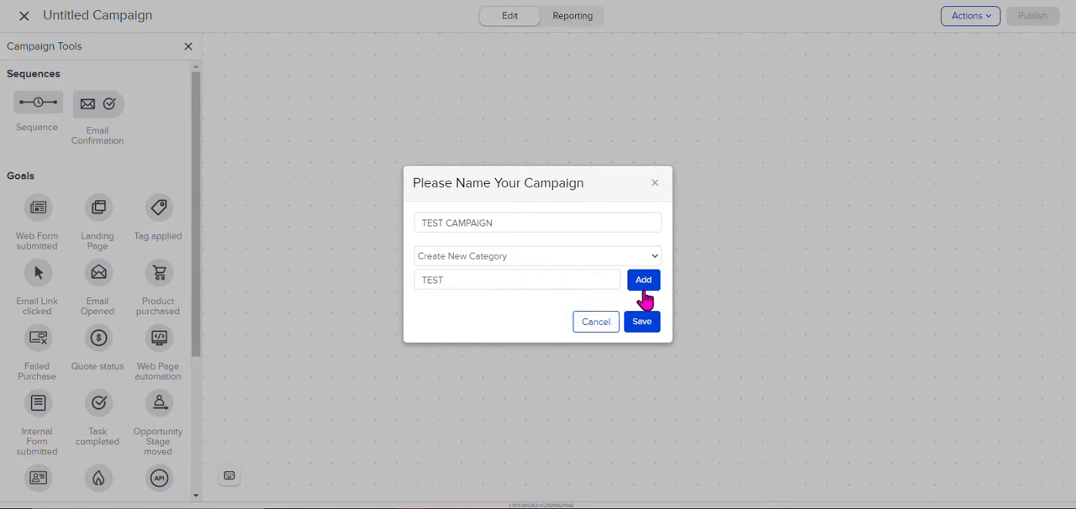
{"action": "left_click", "coordinate": [645, 284]}
{"action": "left_click", "coordinate": [640, 340]}
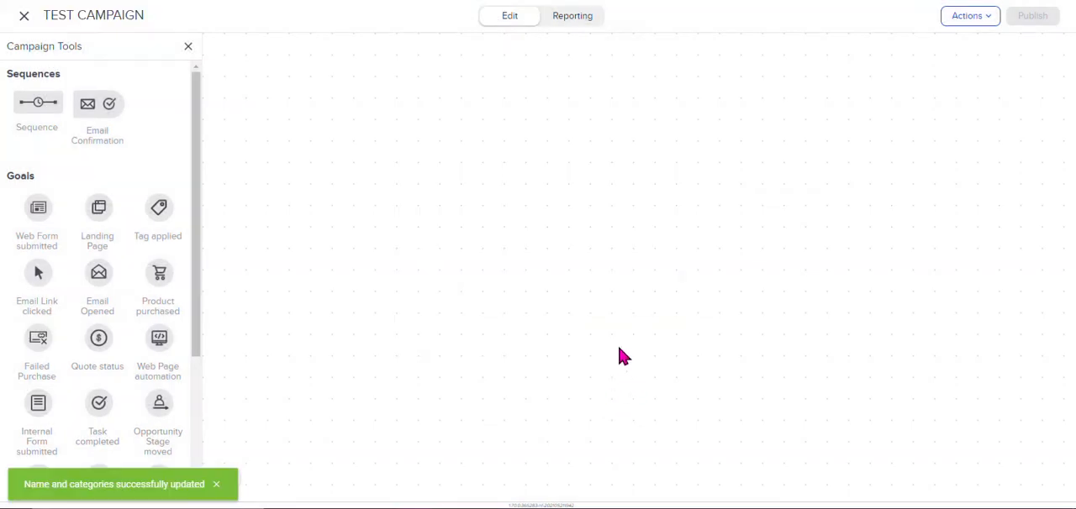
Step: Add a sequence to the canvas and position it in the upper-left area, leaving room for goals below
{"action": "left_click_drag", "start_coordinate": [28, 106], "coordinate": [407, 138]}
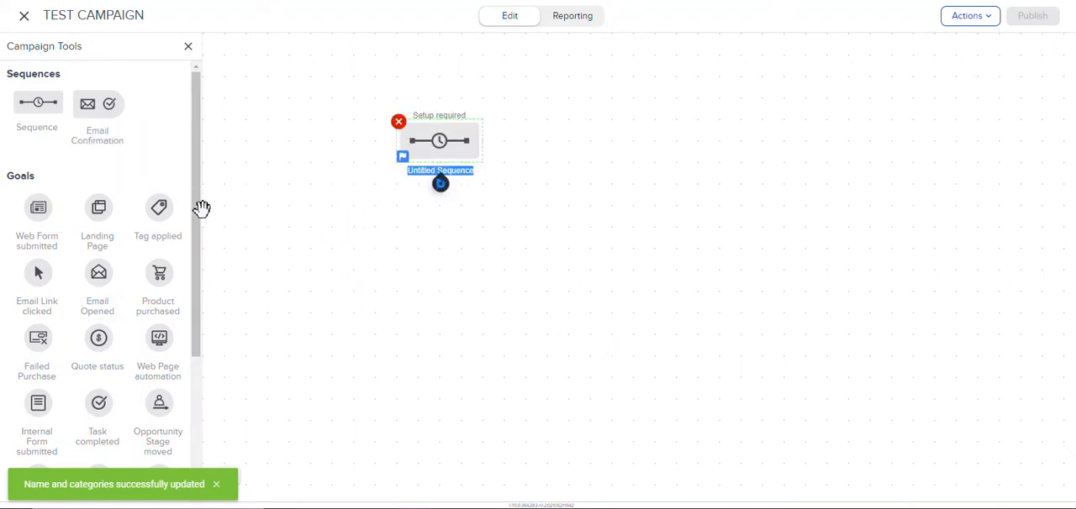
{"action": "left_click_drag", "start_coordinate": [198, 207], "coordinate": [177, 197]}
{"action": "left_click_drag", "start_coordinate": [437, 156], "coordinate": [514, 171]}
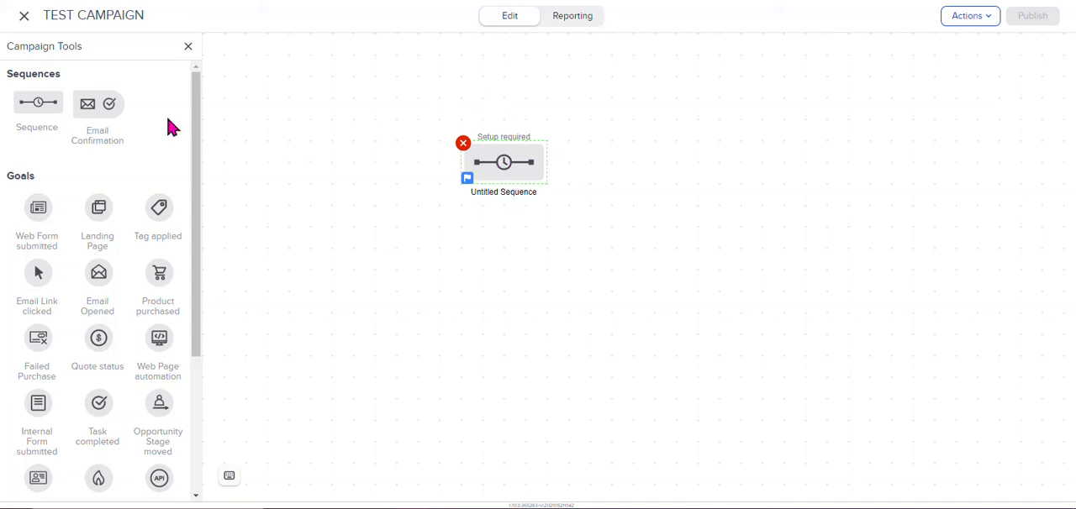
{"action": "left_click_drag", "start_coordinate": [501, 170], "coordinate": [349, 101]}
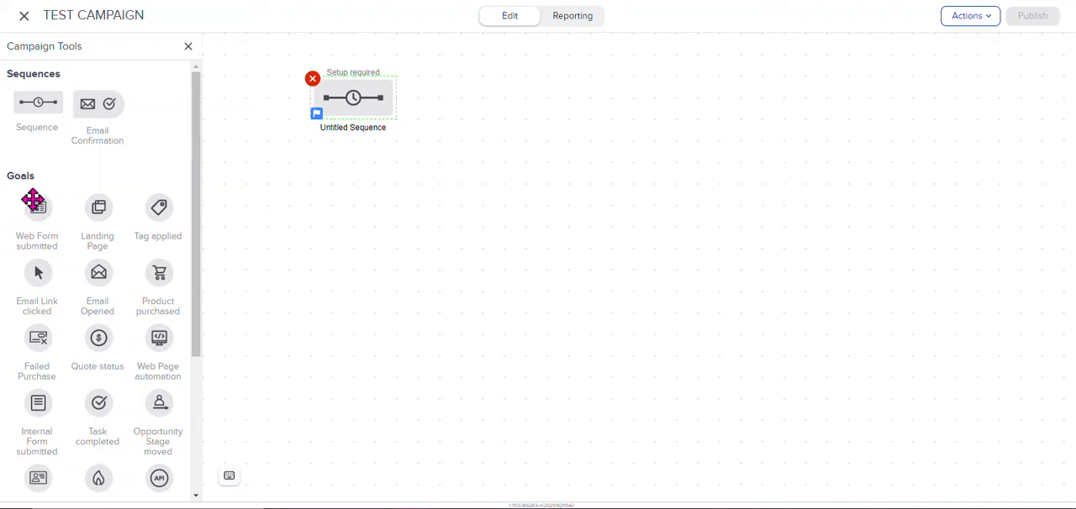
Step: Place Web Form submitted, Landing Page and Tag applied goals on the canvas below the sequence
{"action": "left_click_drag", "start_coordinate": [32, 208], "coordinate": [379, 240]}
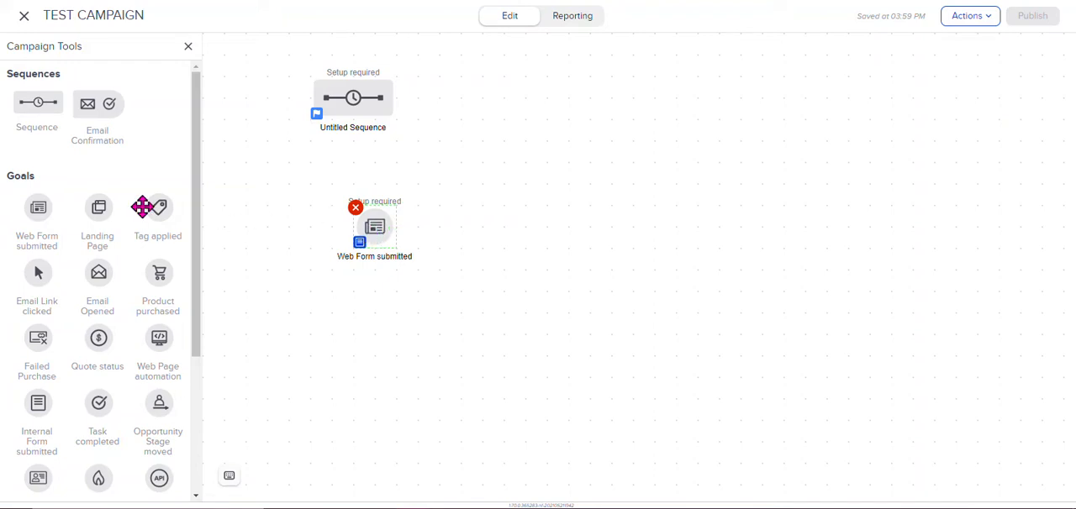
{"action": "left_click_drag", "start_coordinate": [96, 208], "coordinate": [375, 330]}
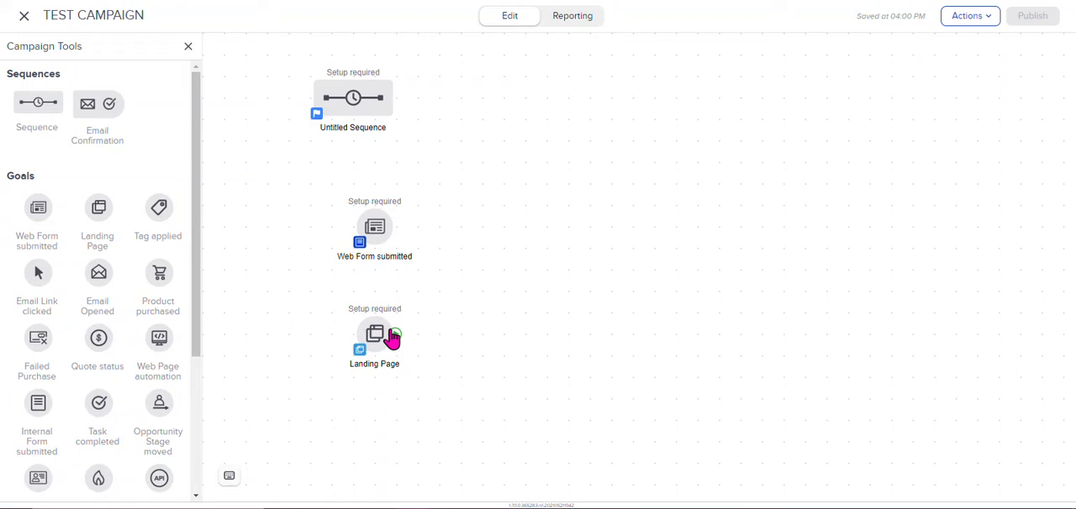
{"action": "left_click_drag", "start_coordinate": [158, 210], "coordinate": [485, 264]}
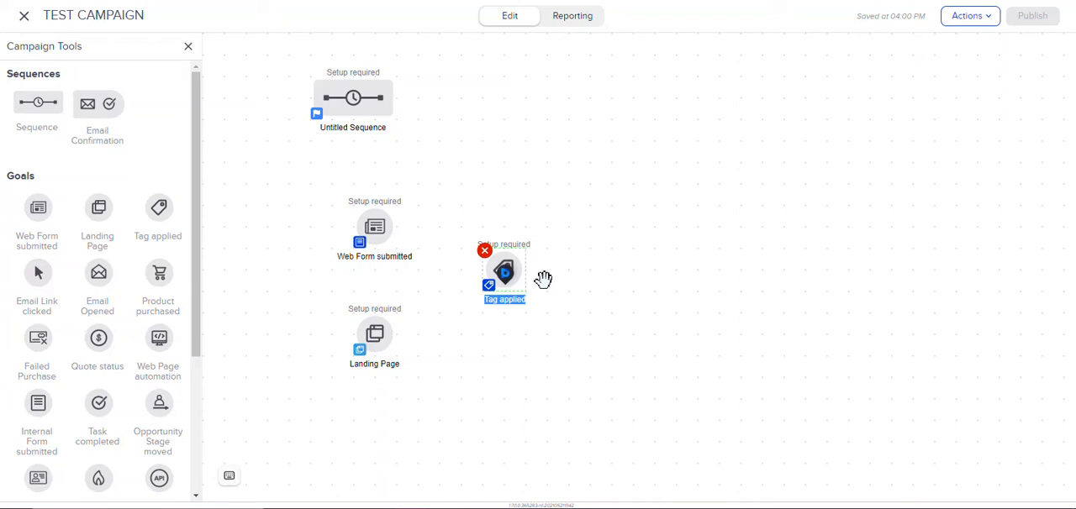
{"action": "left_click", "coordinate": [596, 288]}
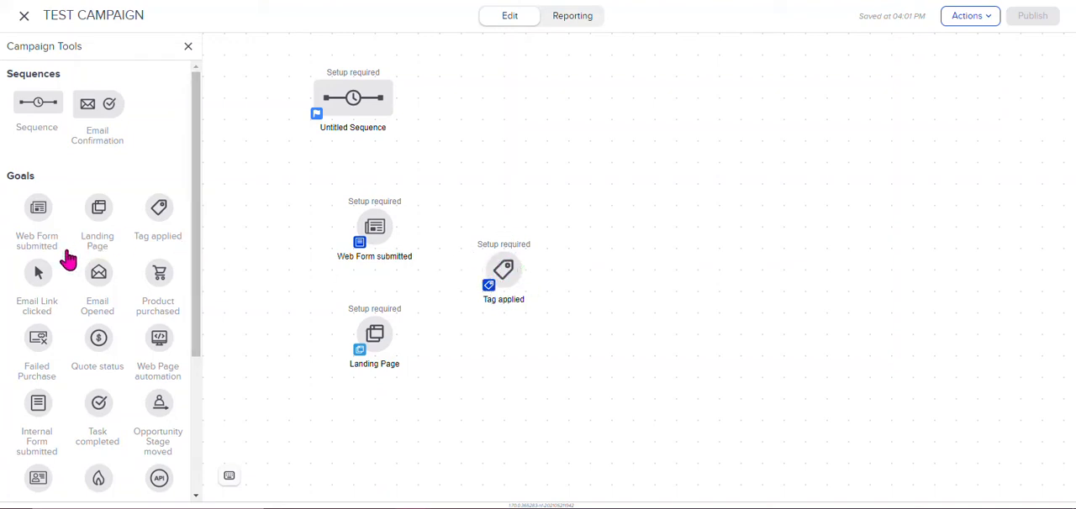
Step: Add an Email Link clicked goal beside Web Form submitted and align Tag applied below it, beside Landing Page
{"action": "left_click_drag", "start_coordinate": [38, 272], "coordinate": [499, 173]}
{"action": "left_click_drag", "start_coordinate": [498, 288], "coordinate": [502, 340]}
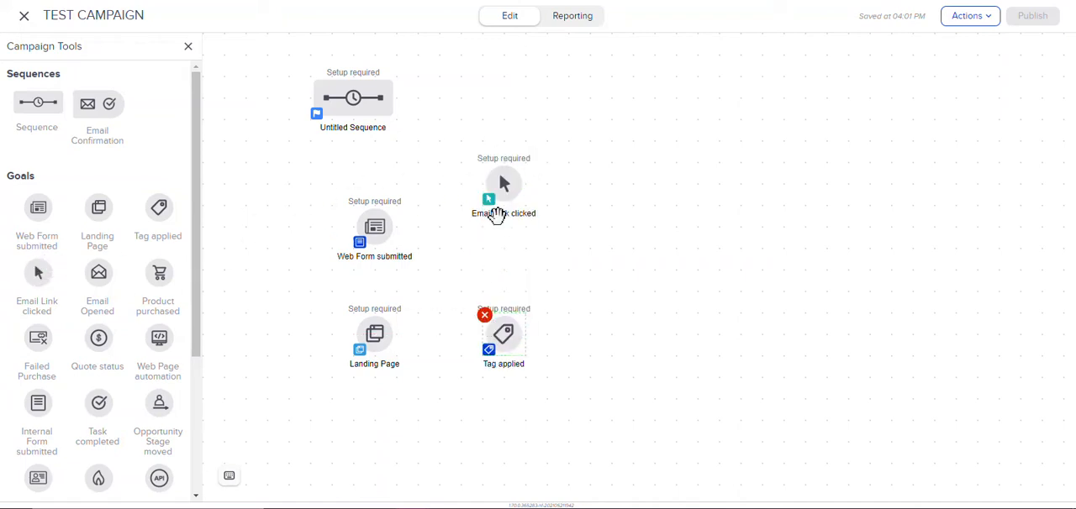
{"action": "left_click_drag", "start_coordinate": [507, 196], "coordinate": [508, 241]}
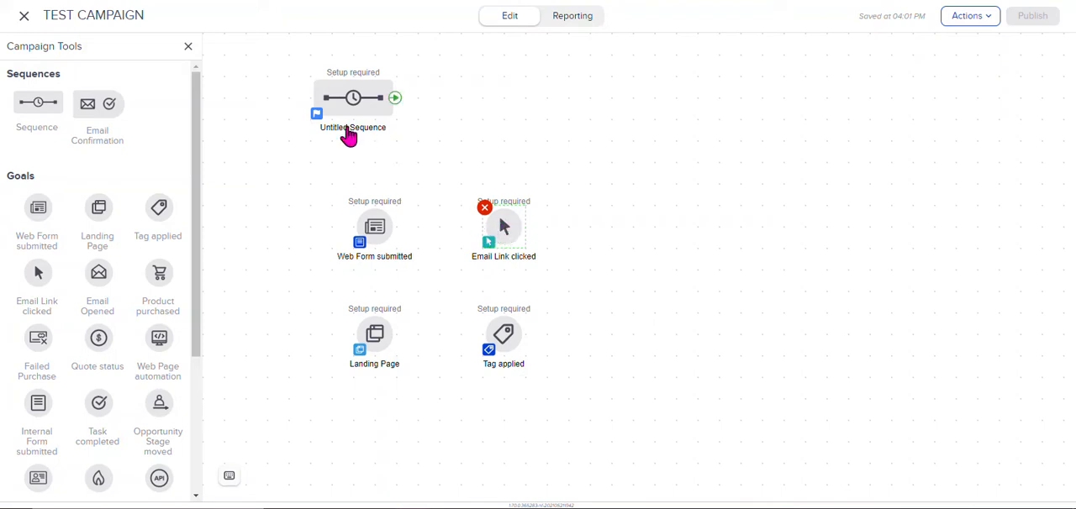
{"action": "left_click_drag", "start_coordinate": [499, 223], "coordinate": [458, 99]}
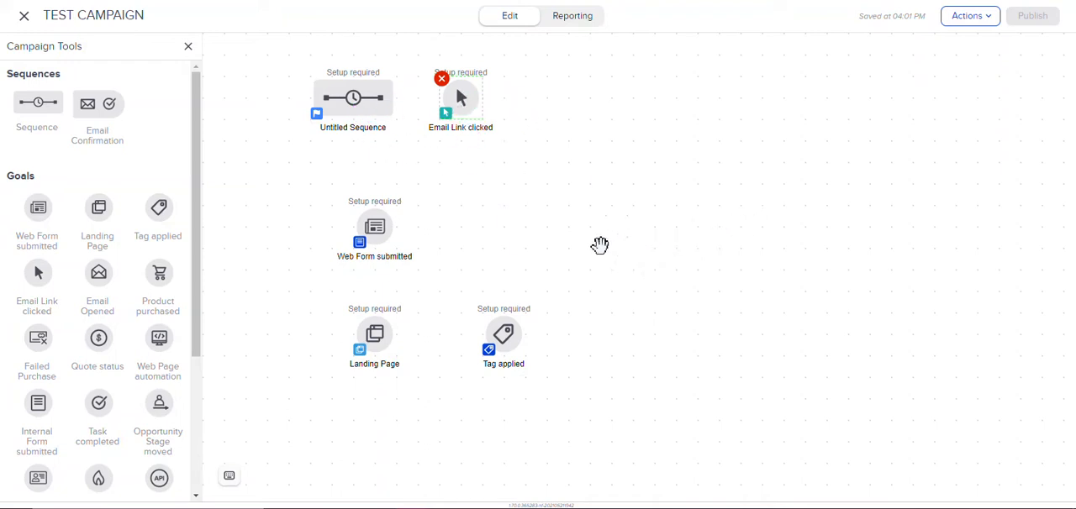
{"action": "mouse_move", "coordinate": [480, 98]}
{"action": "left_mouse_down"}
{"action": "mouse_move", "coordinate": [480, 172]}
{"action": "mouse_move", "coordinate": [510, 211]}
{"action": "mouse_move", "coordinate": [502, 234]}
{"action": "left_mouse_up"}
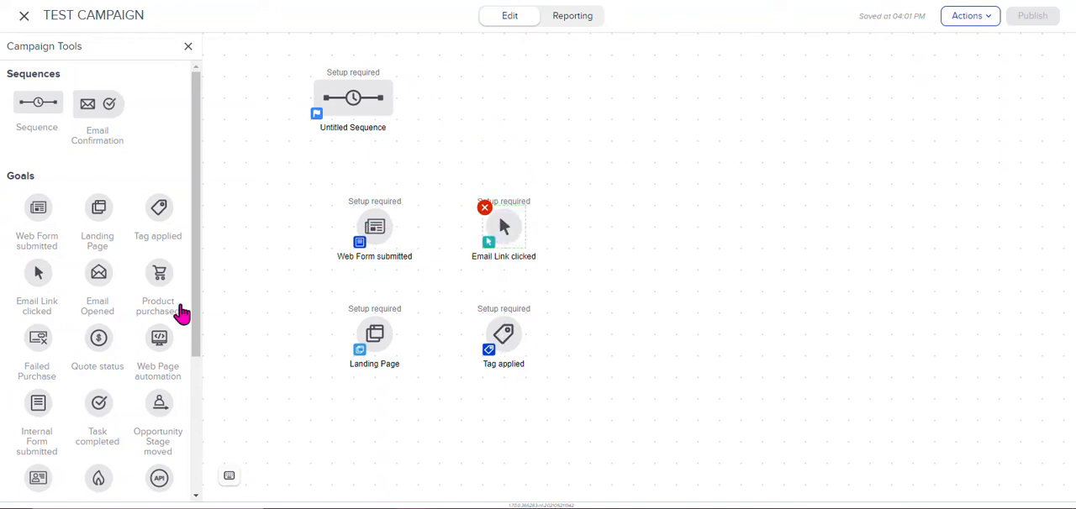
Step: Add an Email Opened goal beside Email Link clicked and move the sequence slightly lower, closer to the goals
{"action": "left_click_drag", "start_coordinate": [98, 275], "coordinate": [617, 221]}
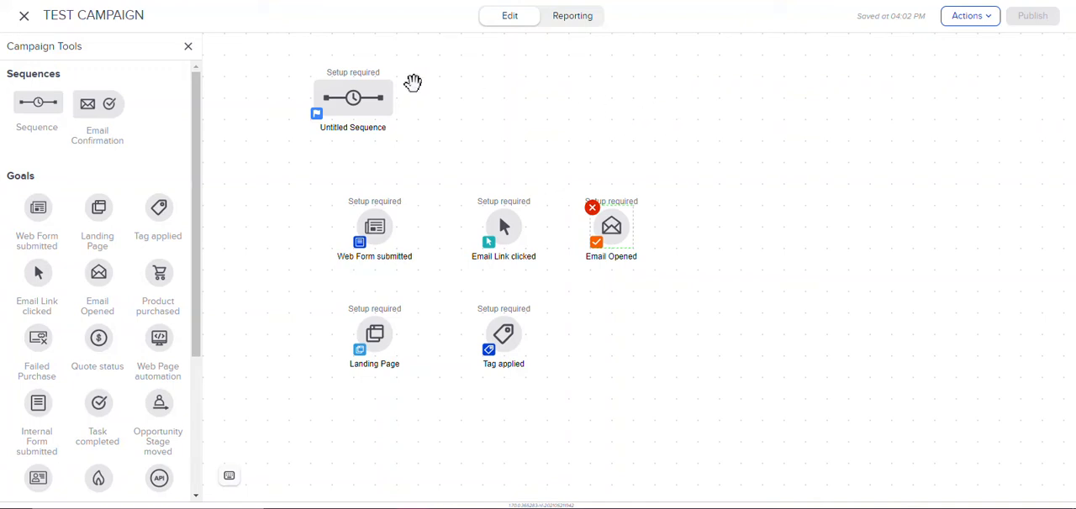
{"action": "left_click", "coordinate": [356, 109]}
{"action": "left_click_drag", "start_coordinate": [359, 128], "coordinate": [359, 150]}
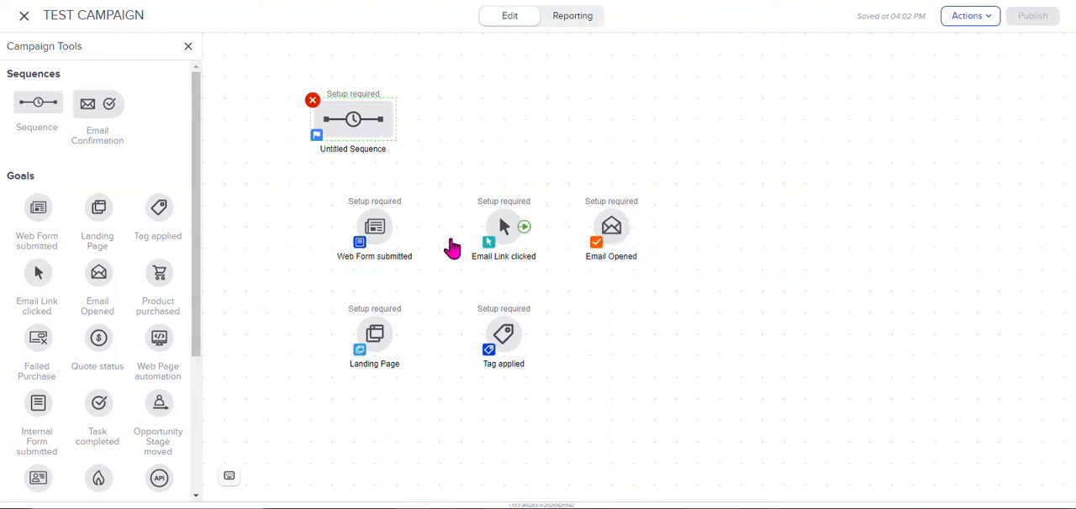
Step: Add a Product purchased goal beside Tag applied, directly below Email Opened
{"action": "left_click_drag", "start_coordinate": [199, 264], "coordinate": [257, 211]}
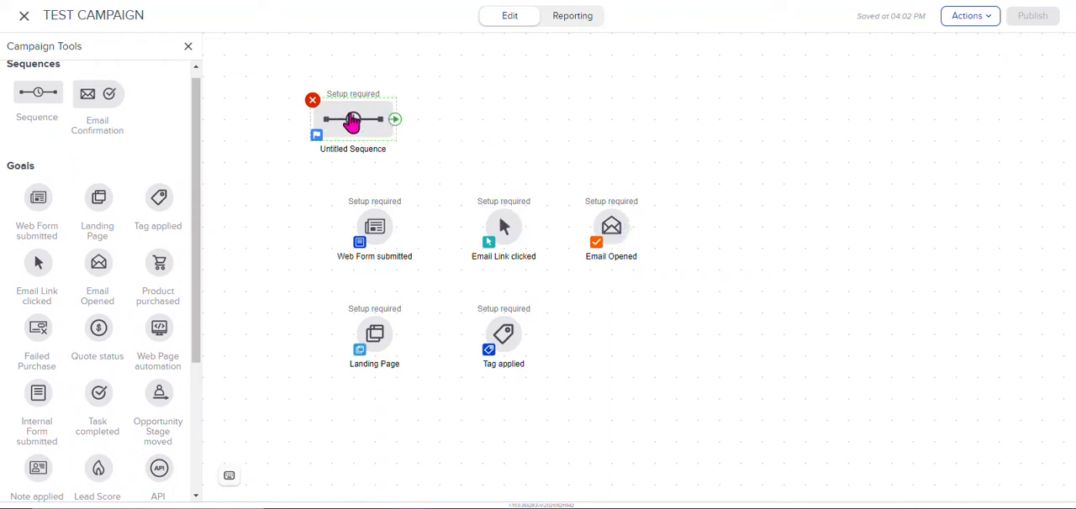
{"action": "left_click_drag", "start_coordinate": [202, 240], "coordinate": [205, 256]}
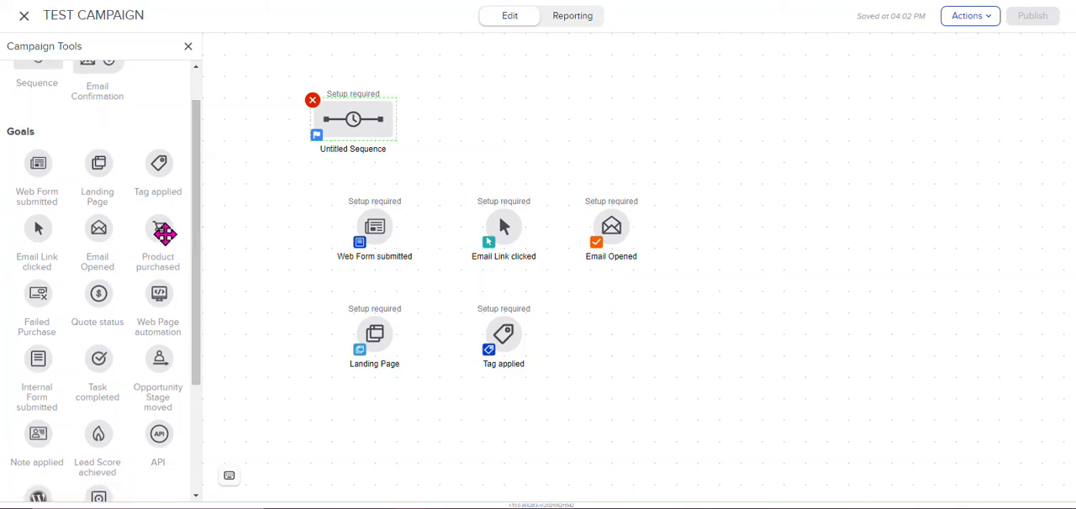
{"action": "left_click_drag", "start_coordinate": [161, 231], "coordinate": [596, 318]}
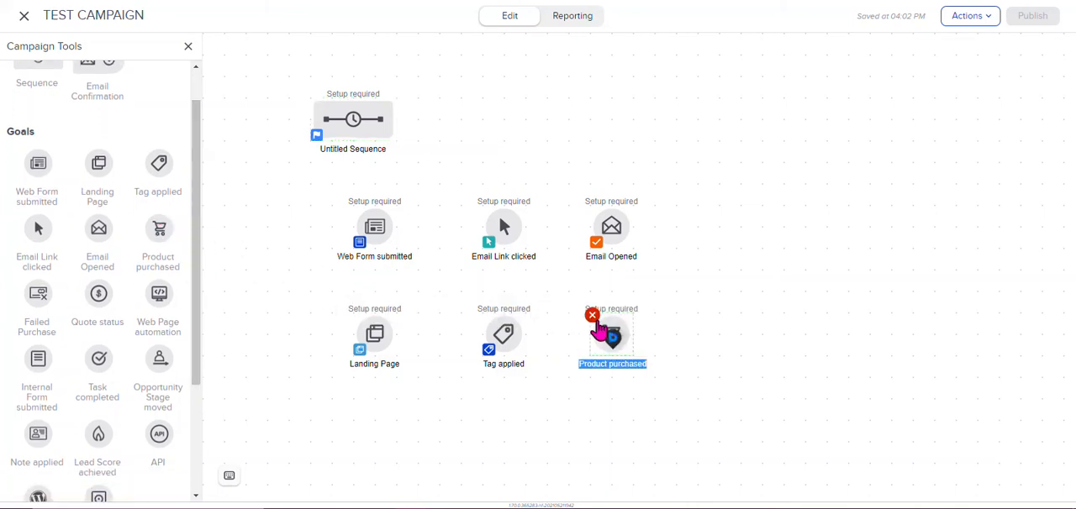
{"action": "left_click", "coordinate": [591, 403]}
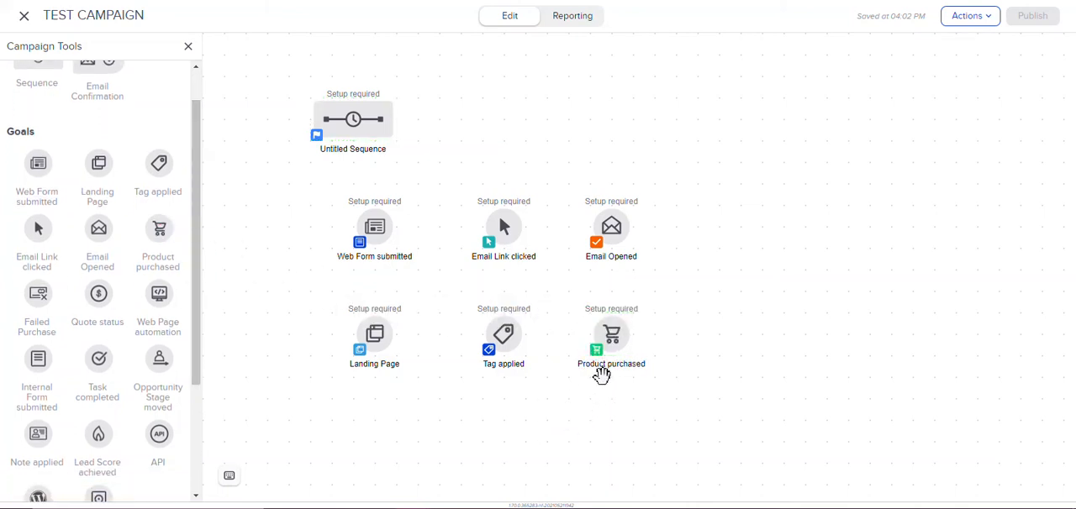
{"action": "mouse_move", "coordinate": [613, 336]}
Step: Add a Failed Purchase goal beside Email Opened and view its configuration options without setting any
{"action": "left_click_drag", "start_coordinate": [38, 294], "coordinate": [723, 246]}
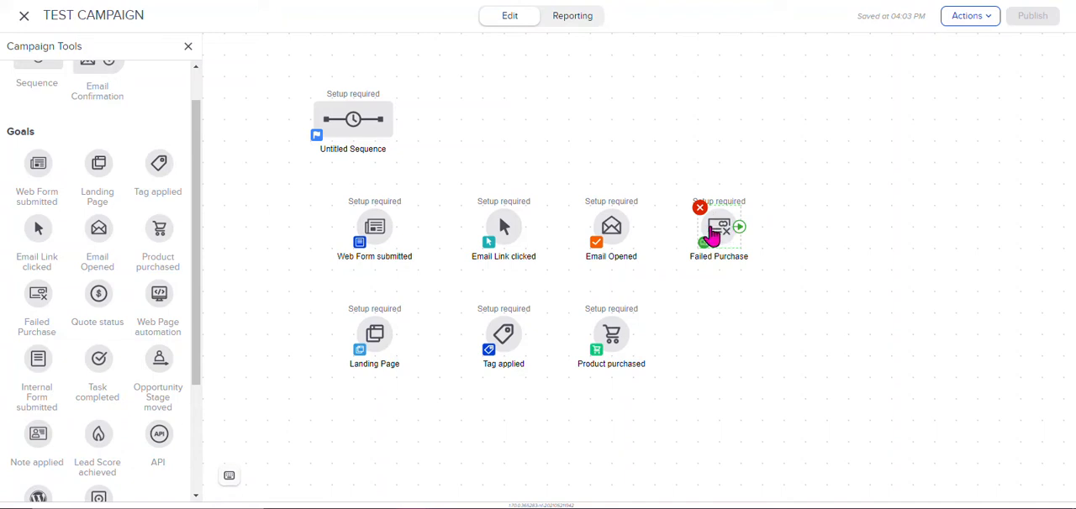
{"action": "right_click", "coordinate": [714, 228]}
{"action": "left_click", "coordinate": [718, 276]}
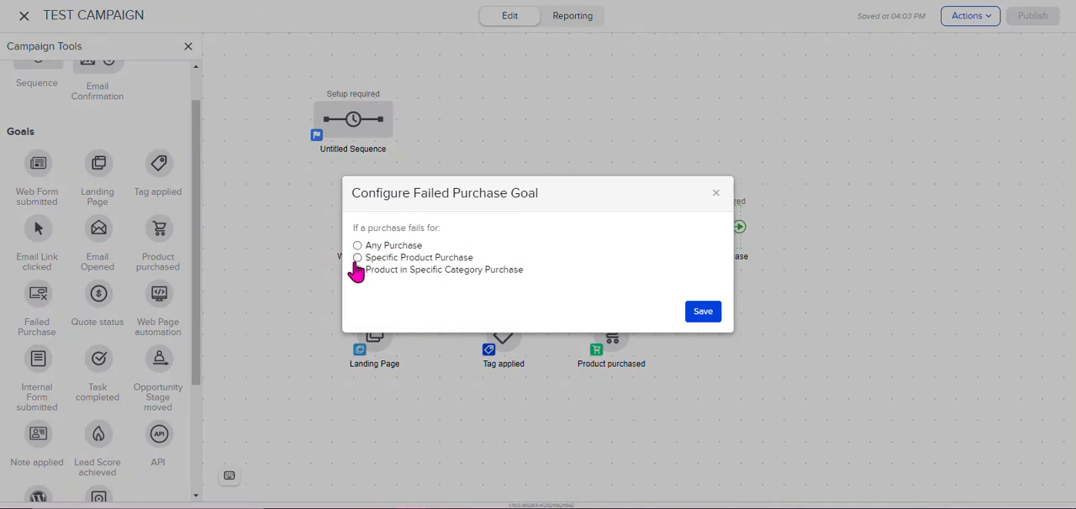
{"action": "left_click", "coordinate": [715, 197]}
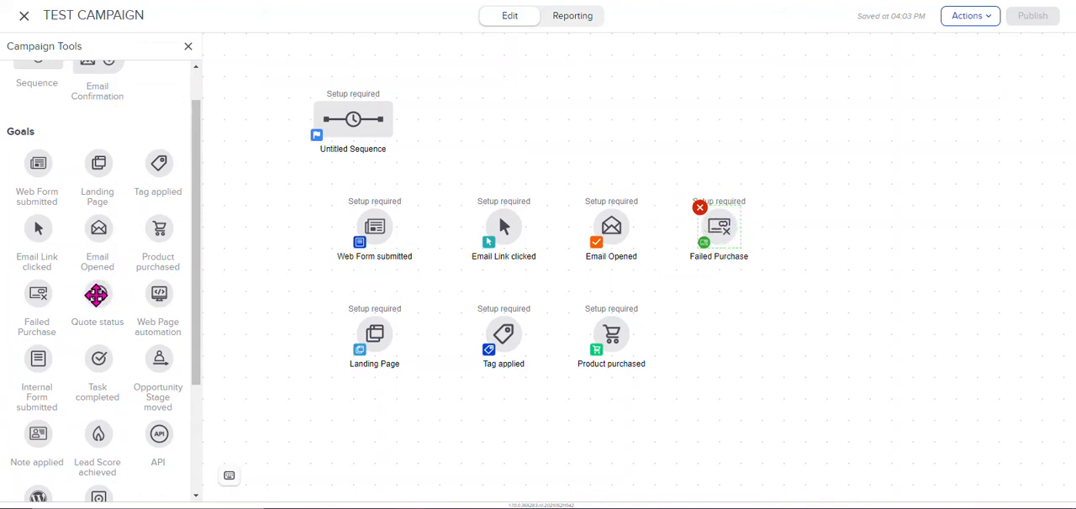
Step: Add a Quote status goal below Failed Purchase and view its trigger options without selecting one
{"action": "left_click_drag", "start_coordinate": [98, 290], "coordinate": [719, 336]}
{"action": "left_click", "coordinate": [673, 443]}
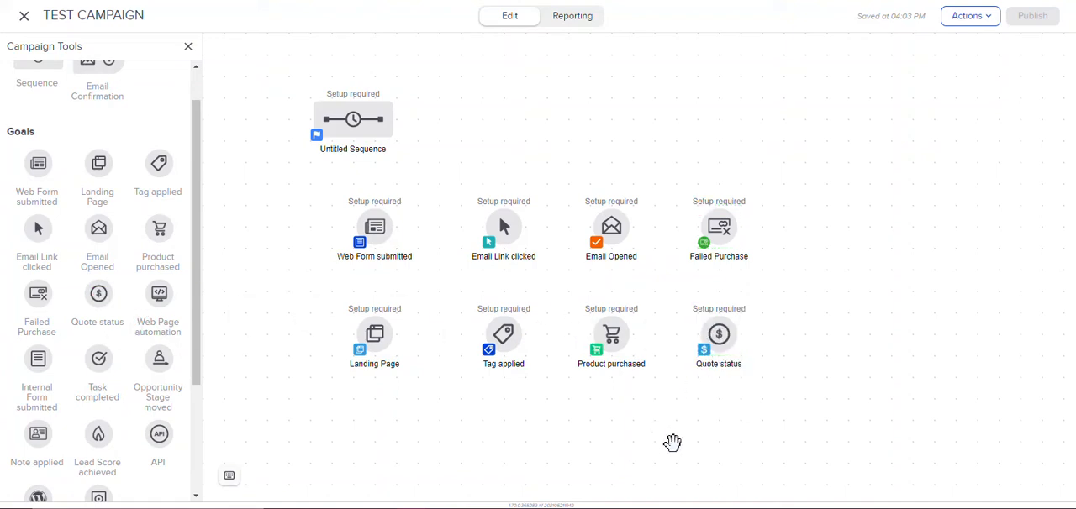
{"action": "double_click", "coordinate": [725, 341]}
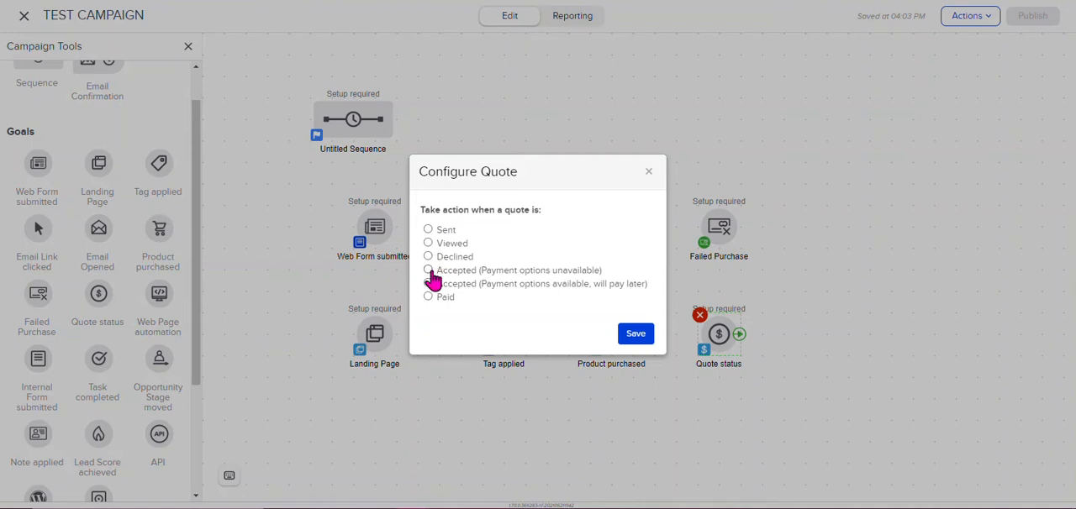
{"action": "left_click", "coordinate": [649, 173]}
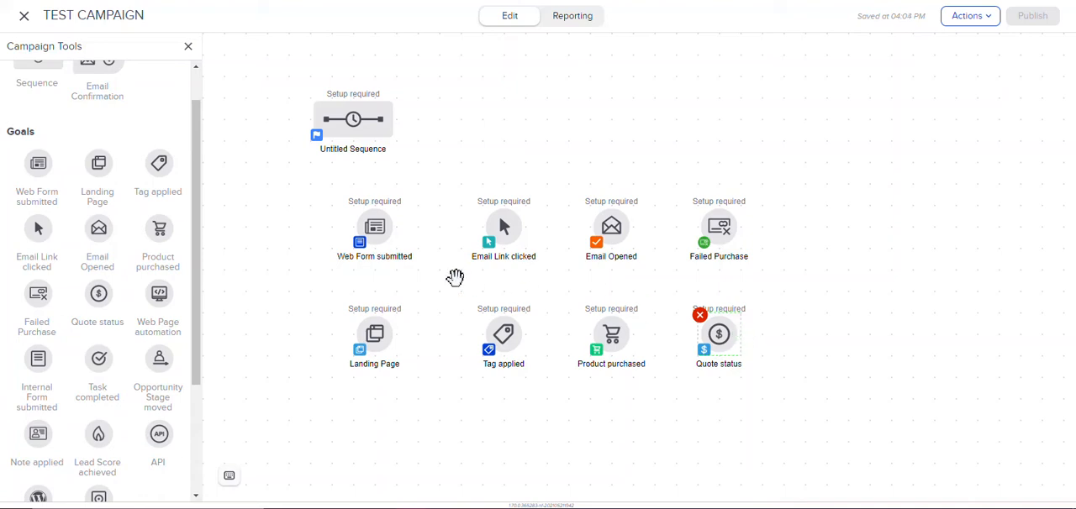
Step: Shift the Web Form submitted and Landing Page goals slightly right to even out the column spacing
{"action": "left_click_drag", "start_coordinate": [375, 230], "coordinate": [396, 229]}
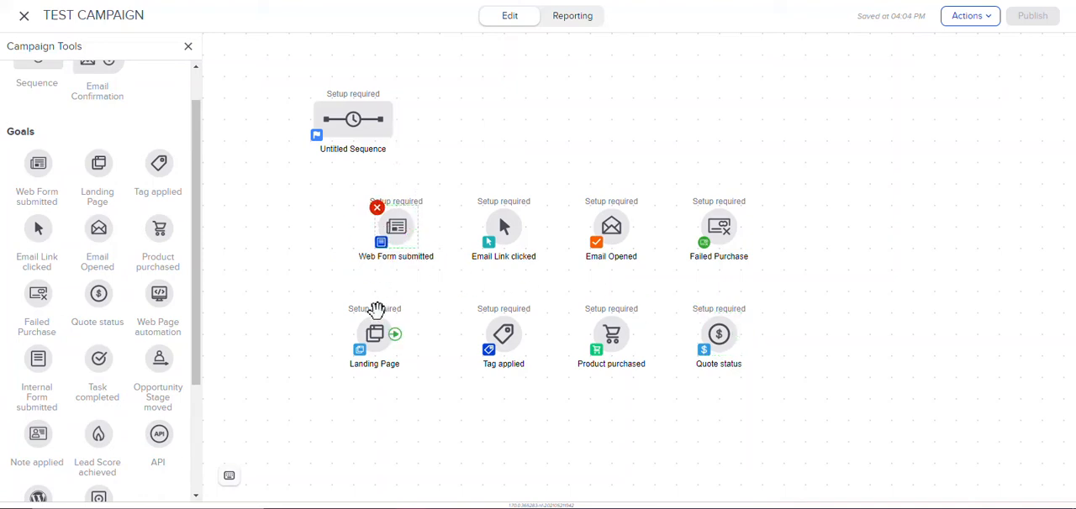
{"action": "left_click_drag", "start_coordinate": [377, 340], "coordinate": [396, 340]}
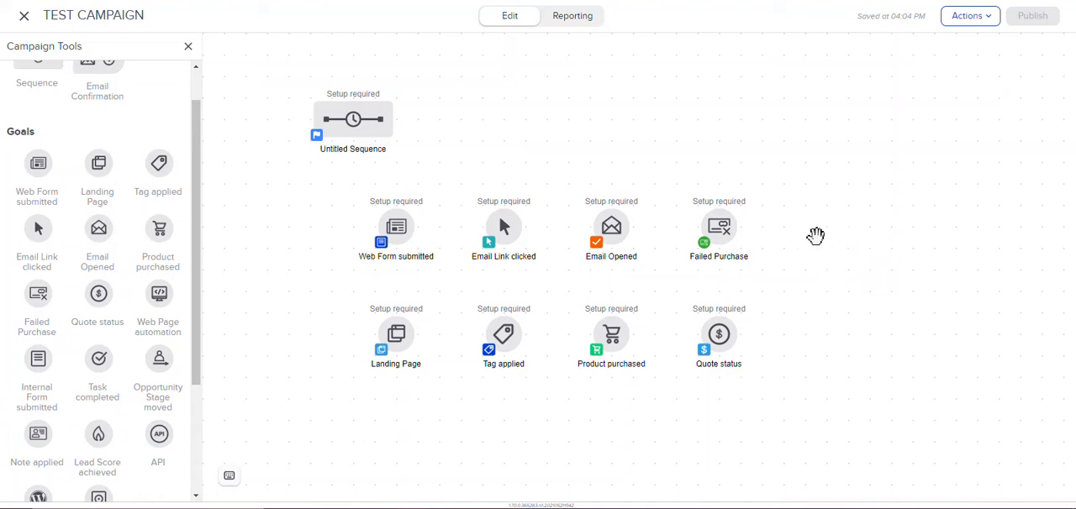
Step: Review the Quote status goal's trigger options again without selecting one
{"action": "mouse_move", "coordinate": [731, 343]}
{"action": "double_click", "coordinate": [723, 351]}
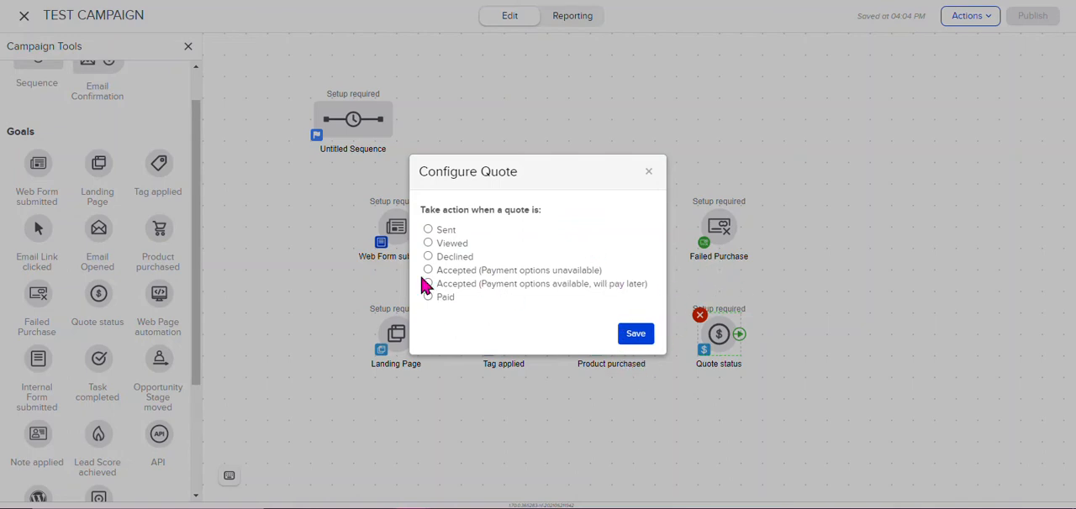
{"action": "left_click", "coordinate": [648, 171]}
Step: Shift the Untitled Sequence right above the first two goal columns and add a Web Page automation goal beside Failed Purchase
{"action": "left_click_drag", "start_coordinate": [821, 392], "coordinate": [744, 387]}
{"action": "left_click_drag", "start_coordinate": [278, 110], "coordinate": [385, 110]}
{"action": "left_click_drag", "start_coordinate": [158, 293], "coordinate": [732, 200]}
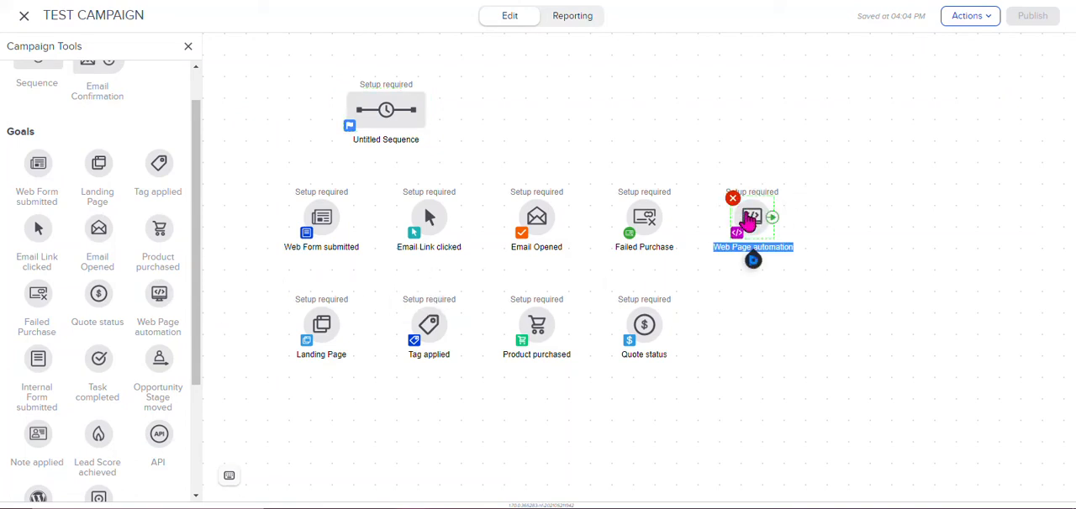
Step: Examine the Web Page automation goal's configuration, including the full tracking code snippet, without adding a URL
{"action": "right_click", "coordinate": [749, 220]}
{"action": "left_click", "coordinate": [793, 230]}
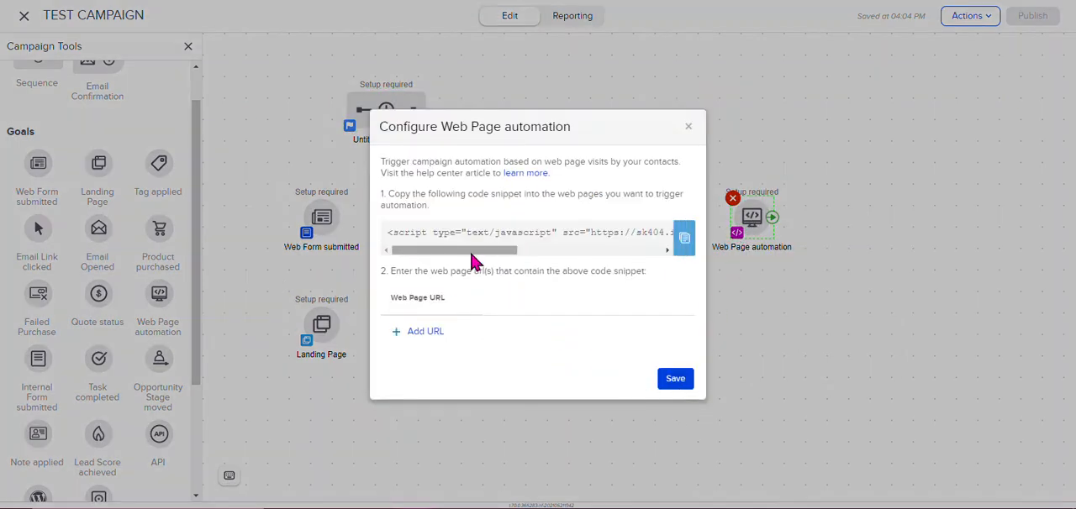
{"action": "left_click_drag", "start_coordinate": [474, 251], "coordinate": [627, 250]}
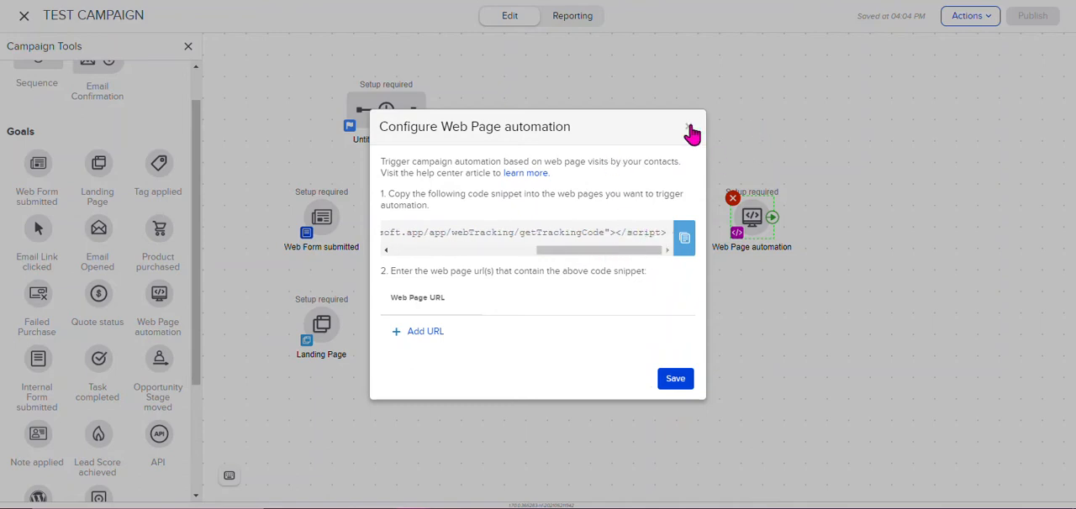
{"action": "left_click", "coordinate": [689, 130]}
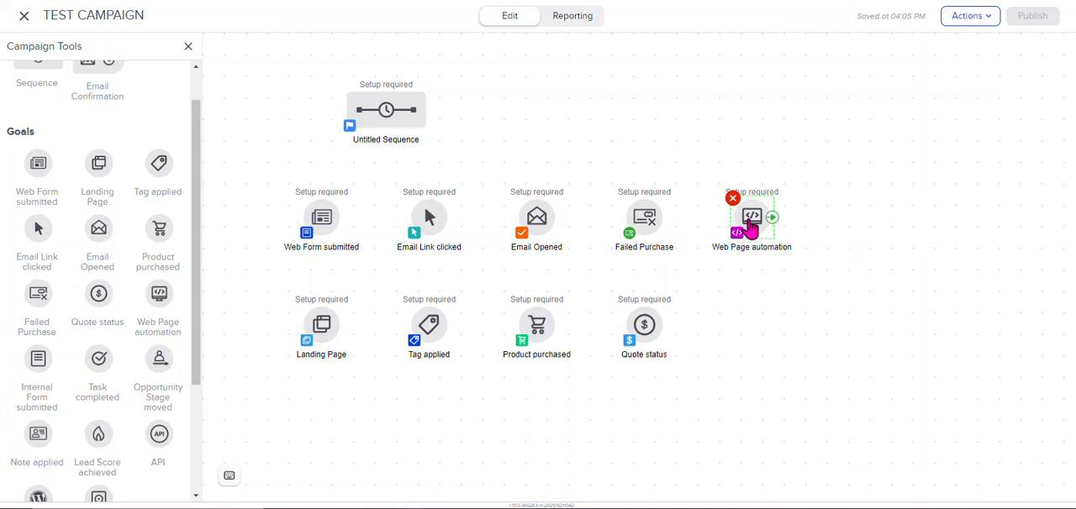
{"action": "double_click", "coordinate": [751, 227]}
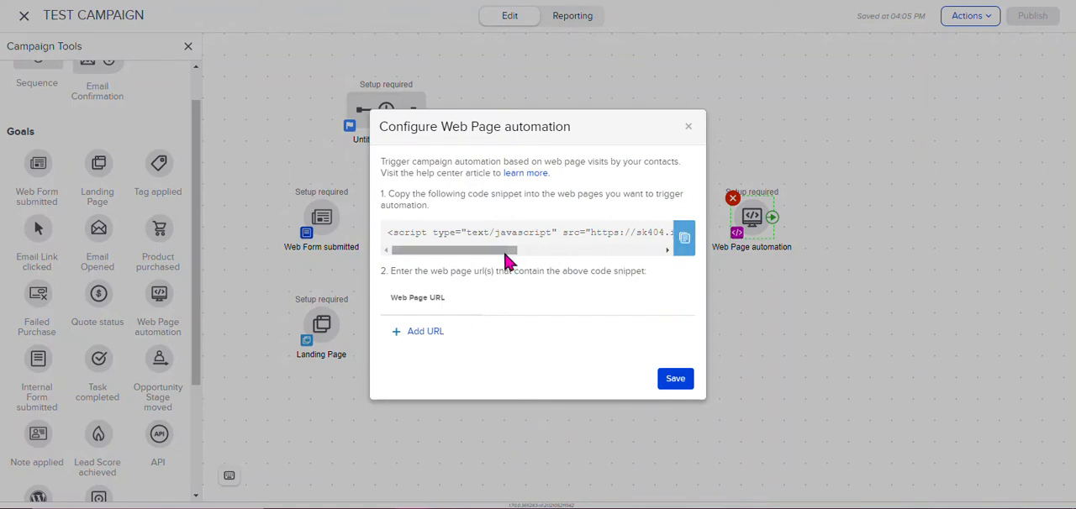
{"action": "left_click_drag", "start_coordinate": [514, 252], "coordinate": [405, 265]}
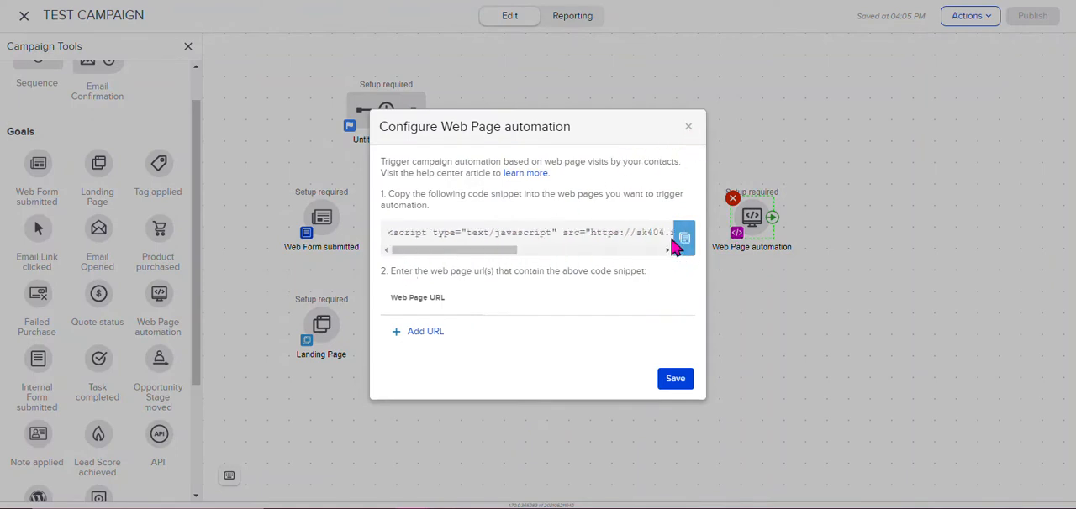
{"action": "left_click", "coordinate": [688, 131]}
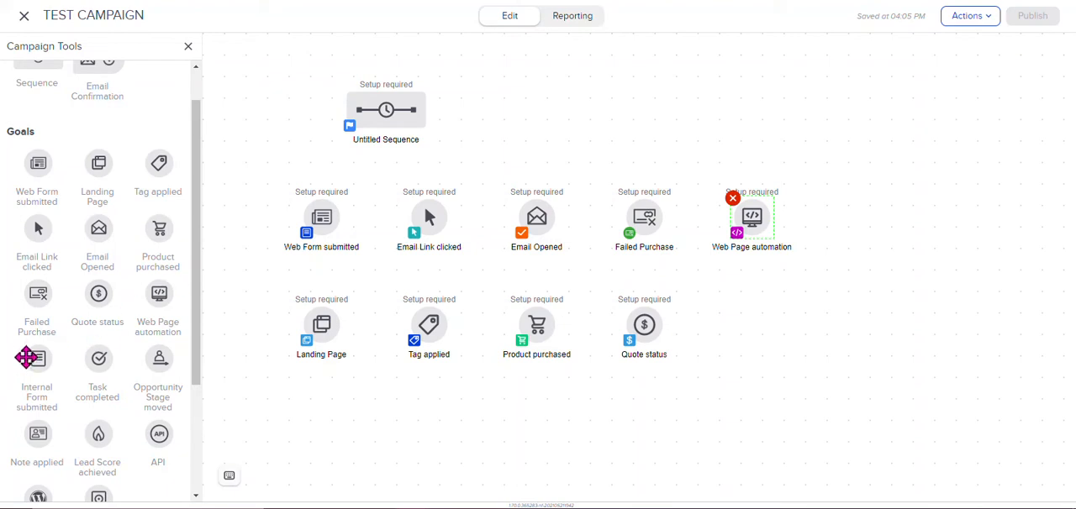
Step: Add an Internal Form submitted goal below Web Page automation, open its form design page, and return to the canvas
{"action": "left_click_drag", "start_coordinate": [26, 358], "coordinate": [757, 320]}
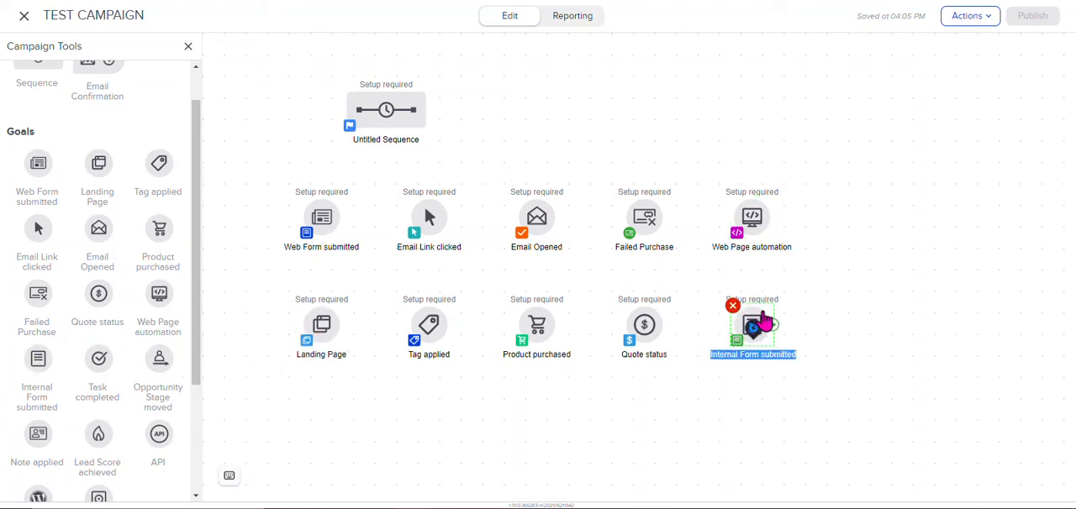
{"action": "double_click", "coordinate": [761, 319]}
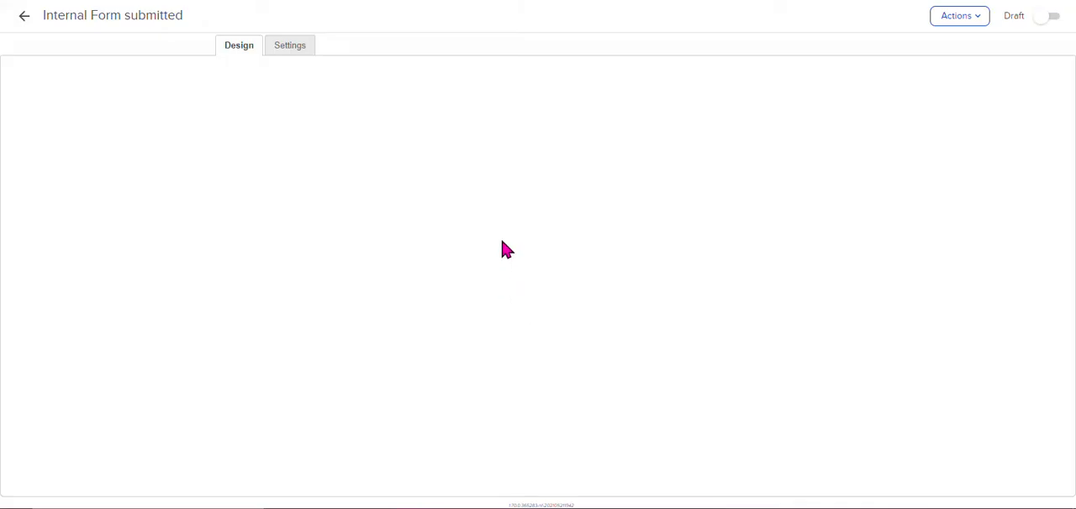
{"action": "left_click", "coordinate": [25, 15]}
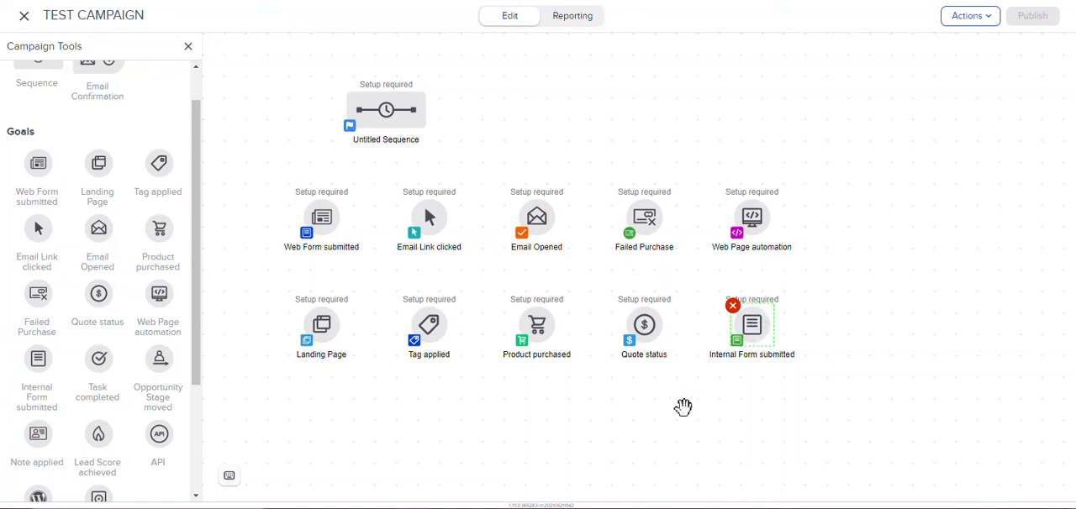
Step: Add a Task completed goal beside Web Page automation and view its available actions without choosing one
{"action": "left_click_drag", "start_coordinate": [97, 359], "coordinate": [850, 214]}
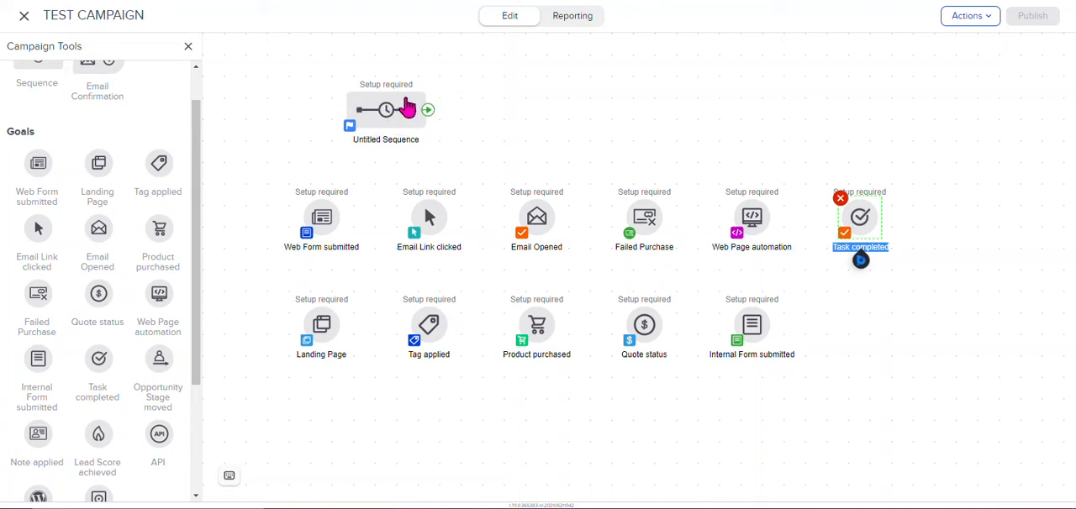
{"action": "right_click", "coordinate": [860, 222]}
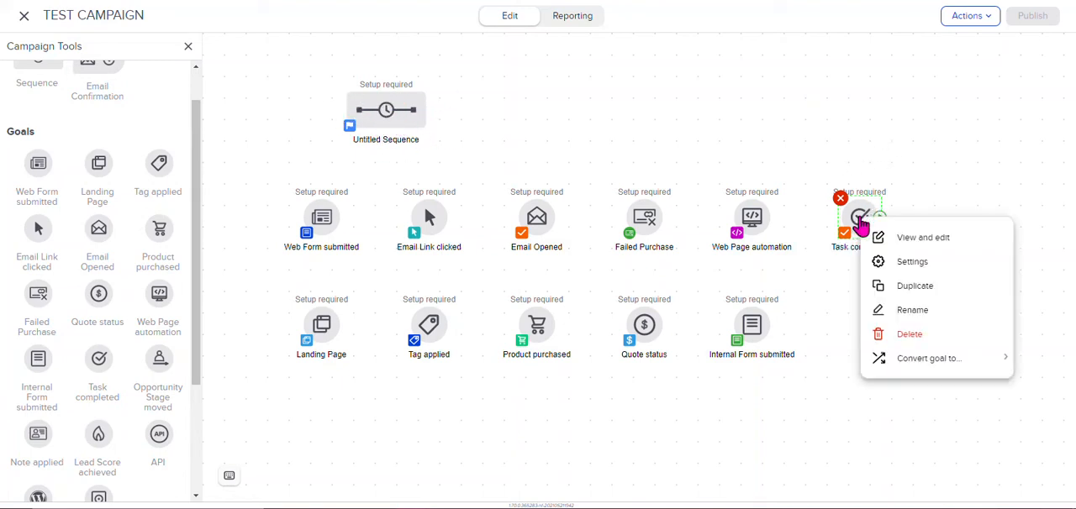
{"action": "left_click", "coordinate": [655, 48]}
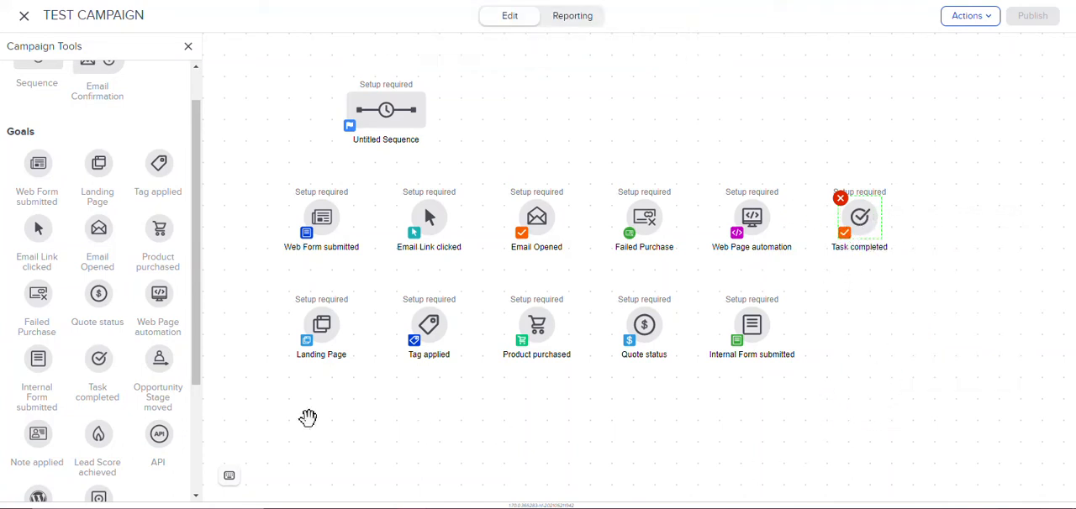
Step: Add an Opportunity Stage moved goal below Task completed and view its move direction and stage options without selecting any
{"action": "left_click_drag", "start_coordinate": [156, 367], "coordinate": [842, 302]}
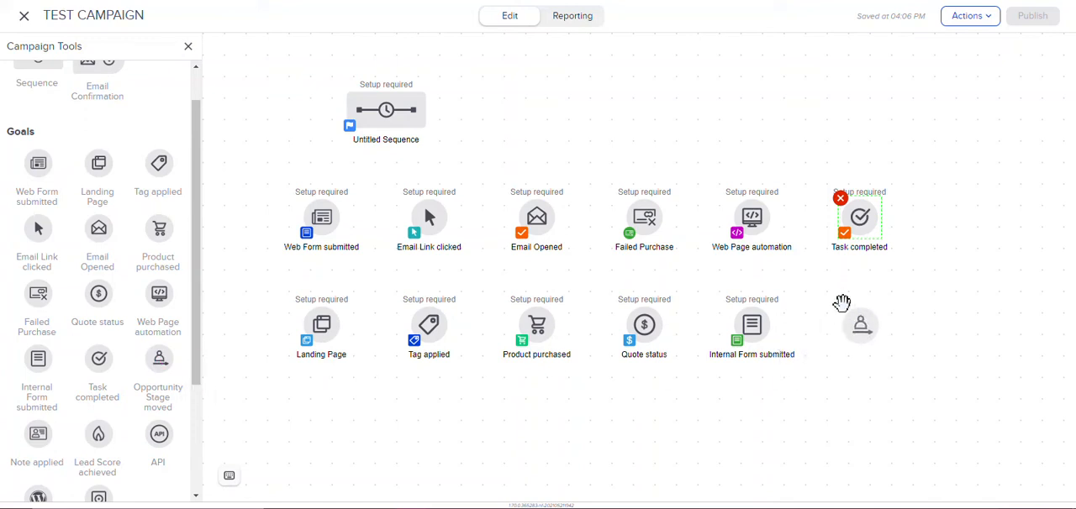
{"action": "left_click", "coordinate": [848, 395]}
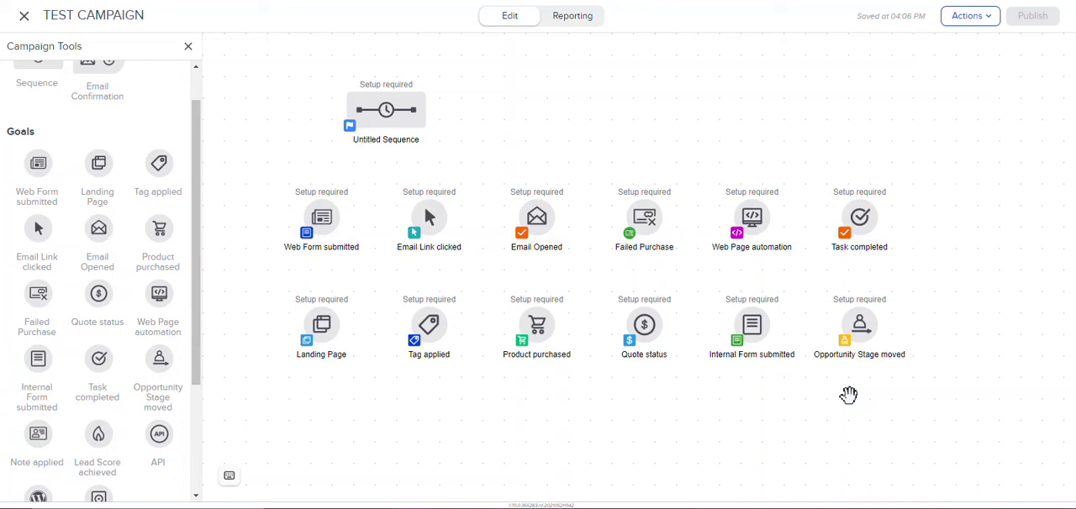
{"action": "mouse_move", "coordinate": [866, 332]}
{"action": "left_click", "coordinate": [860, 335]}
{"action": "double_click", "coordinate": [860, 335]}
{"action": "left_click", "coordinate": [474, 253]}
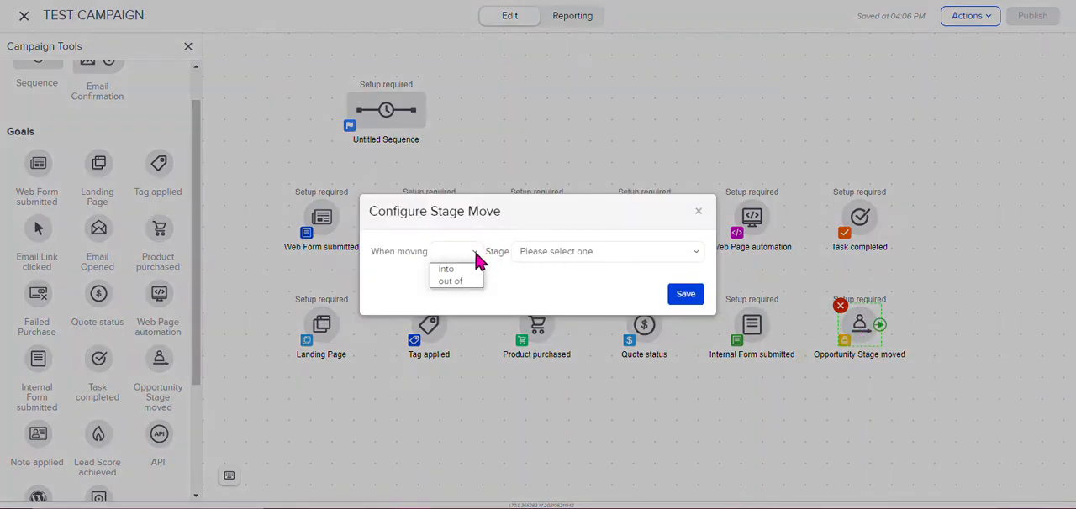
{"action": "left_click", "coordinate": [564, 252]}
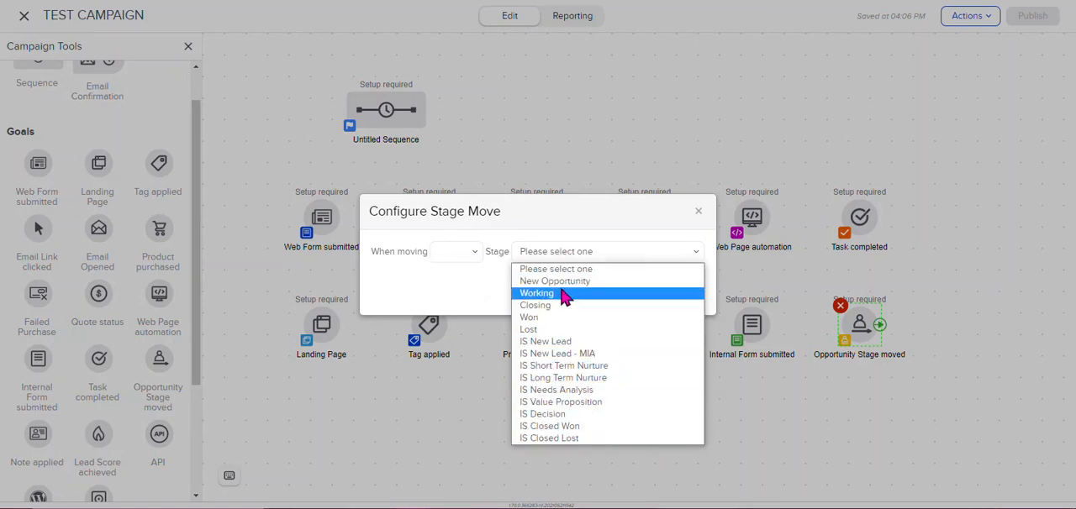
{"action": "left_click", "coordinate": [577, 228]}
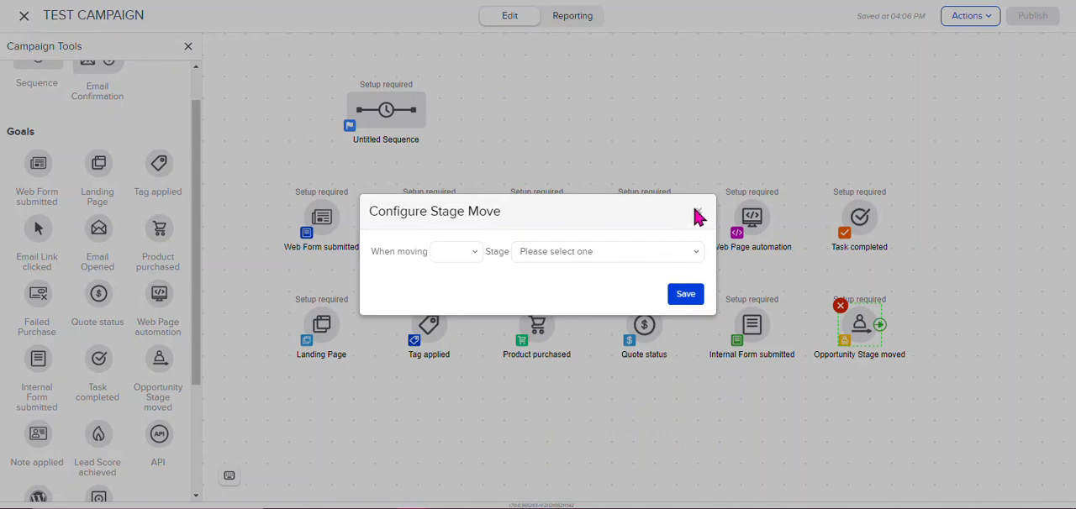
{"action": "left_click", "coordinate": [580, 253]}
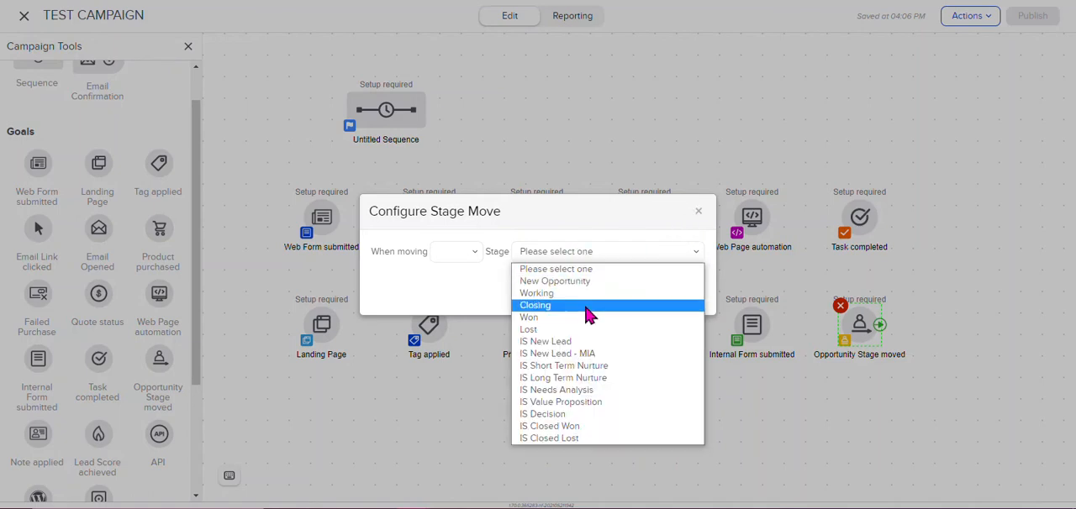
{"action": "left_click", "coordinate": [595, 223]}
{"action": "left_click", "coordinate": [699, 211]}
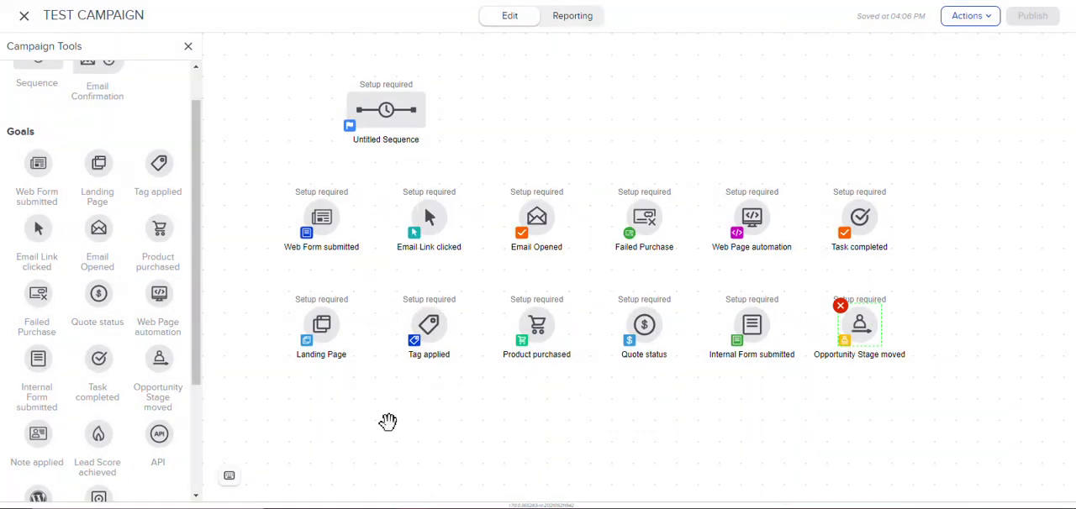
Step: Add a Note applied goal below Landing Page and view its action type and user options without setting any
{"action": "left_click_drag", "start_coordinate": [31, 438], "coordinate": [318, 414]}
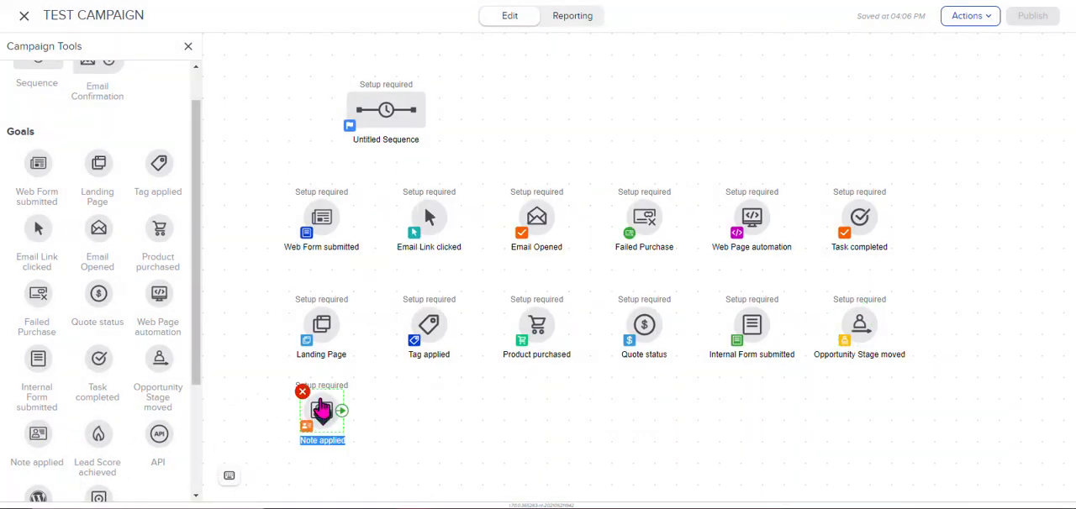
{"action": "double_click", "coordinate": [322, 412]}
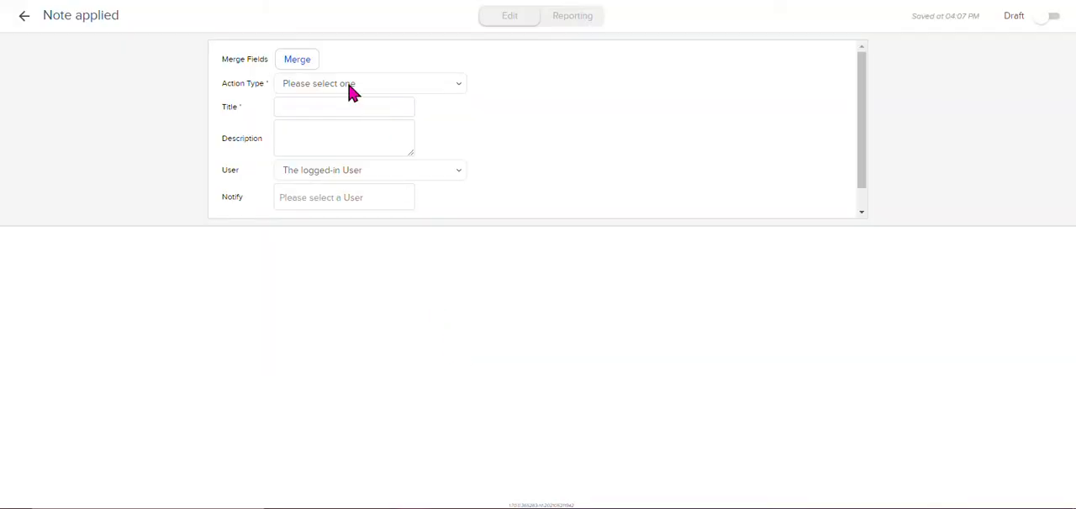
{"action": "left_click", "coordinate": [370, 86]}
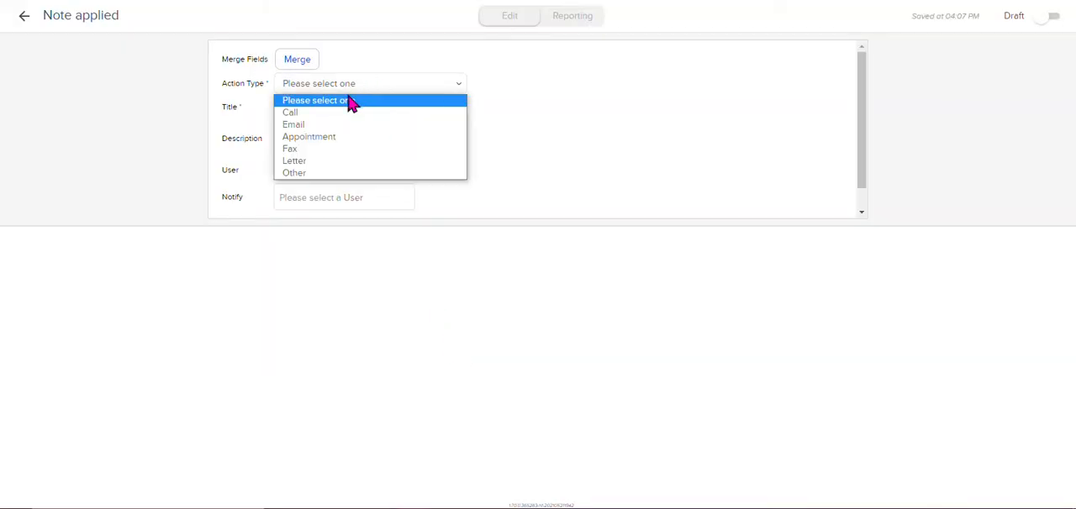
{"action": "left_click", "coordinate": [166, 101]}
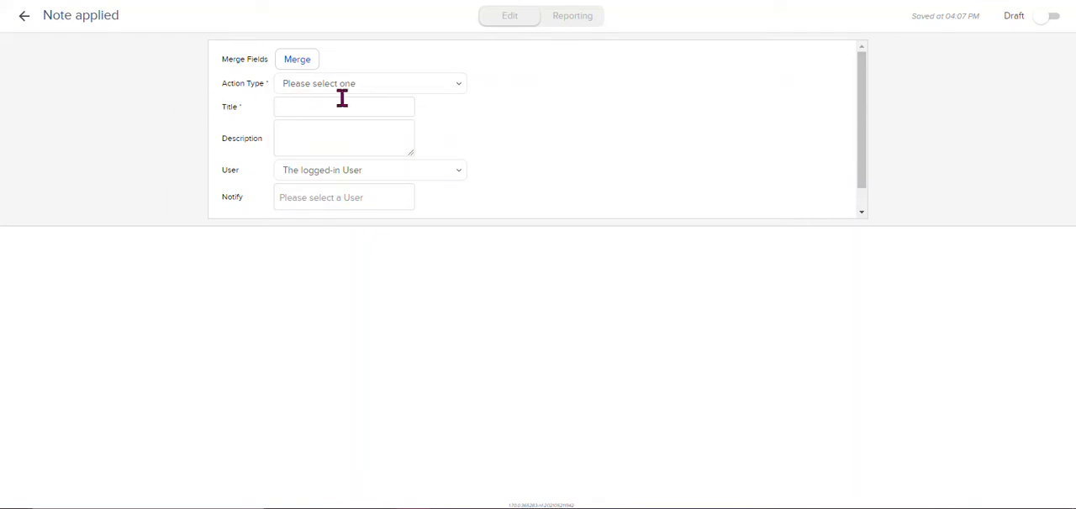
{"action": "left_click", "coordinate": [387, 175]}
{"action": "left_click", "coordinate": [546, 116]}
{"action": "left_click", "coordinate": [24, 24]}
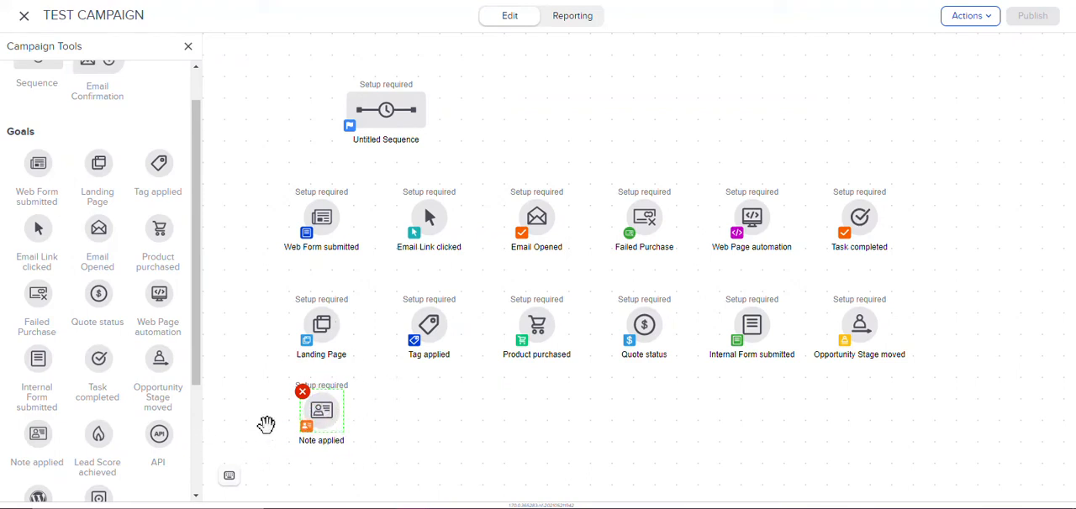
Step: Add a Lead Score achieved goal beside Note applied and configure it for a score that increases to five flames
{"action": "left_click_drag", "start_coordinate": [98, 437], "coordinate": [431, 412]}
{"action": "double_click", "coordinate": [430, 408]}
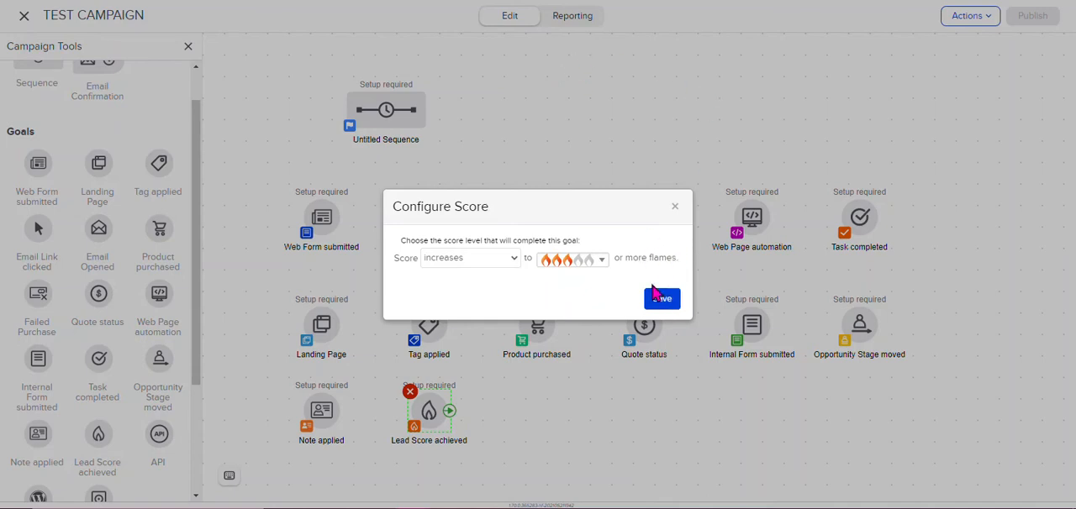
{"action": "left_click", "coordinate": [596, 262]}
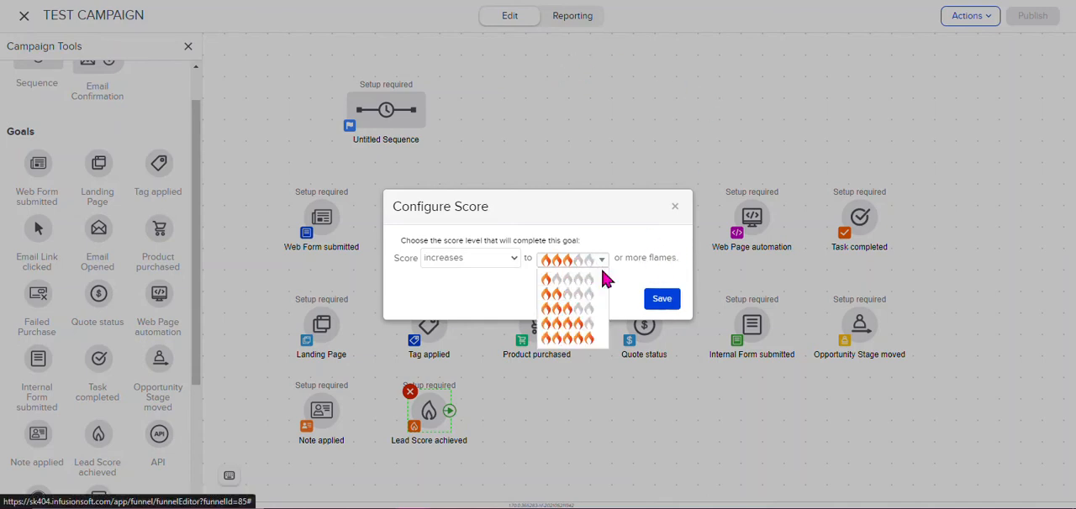
{"action": "left_click", "coordinate": [586, 340]}
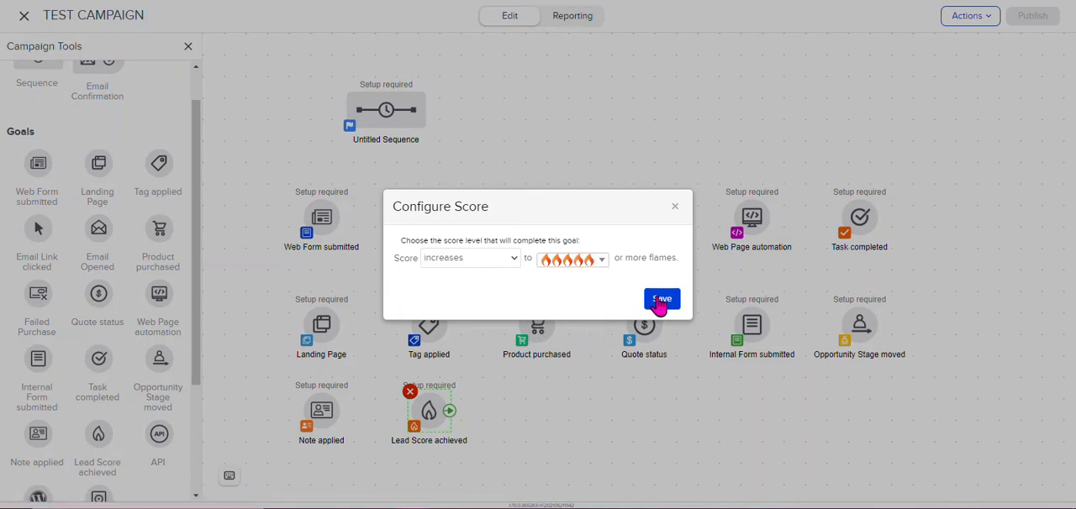
{"action": "left_click", "coordinate": [661, 299]}
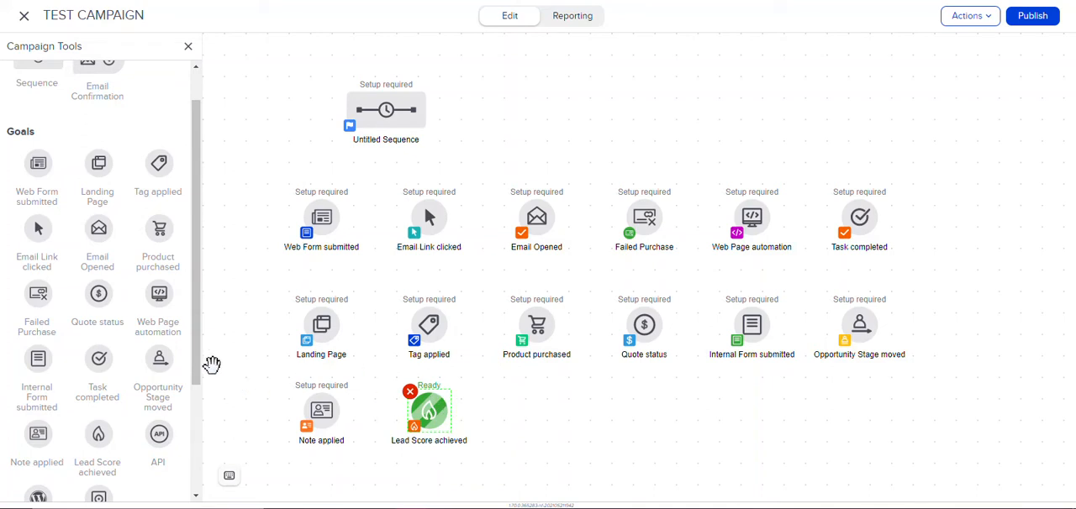
Step: Add an API goal beside Lead Score achieved and view its integration and call name settings without entering a call name
{"action": "left_click_drag", "start_coordinate": [209, 370], "coordinate": [201, 443]}
{"action": "left_click_drag", "start_coordinate": [158, 328], "coordinate": [538, 412]}
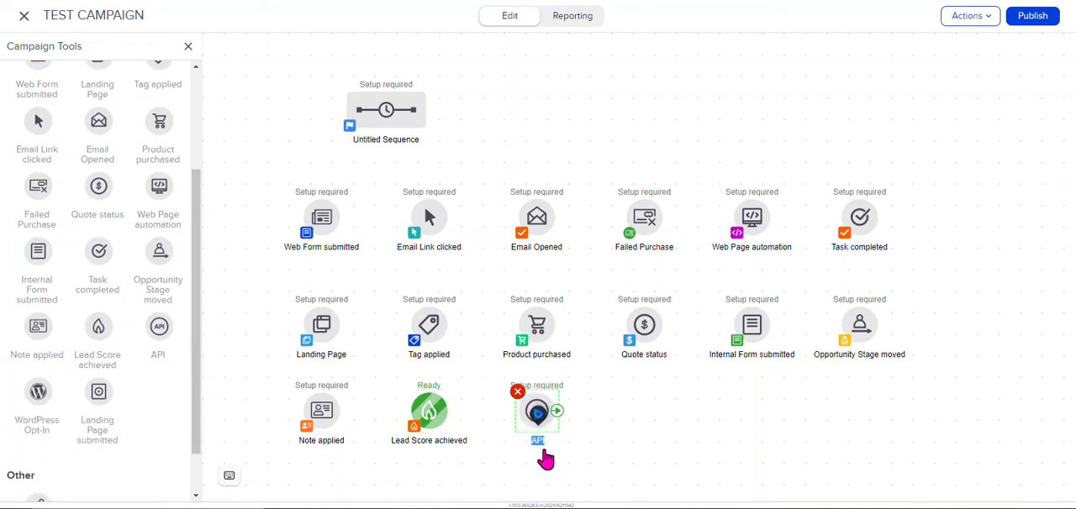
{"action": "left_click", "coordinate": [613, 420]}
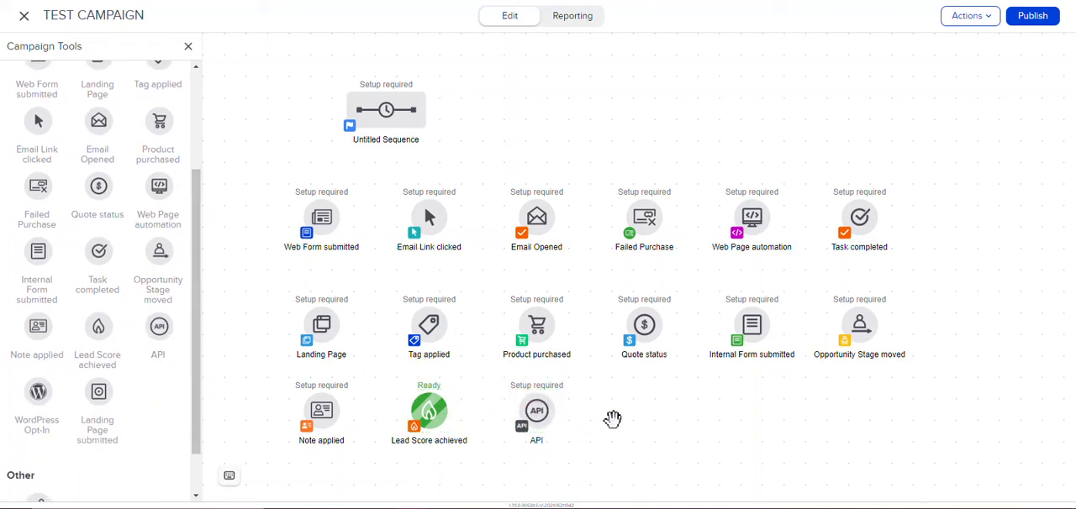
{"action": "right_click", "coordinate": [538, 416]}
{"action": "left_click", "coordinate": [580, 365]}
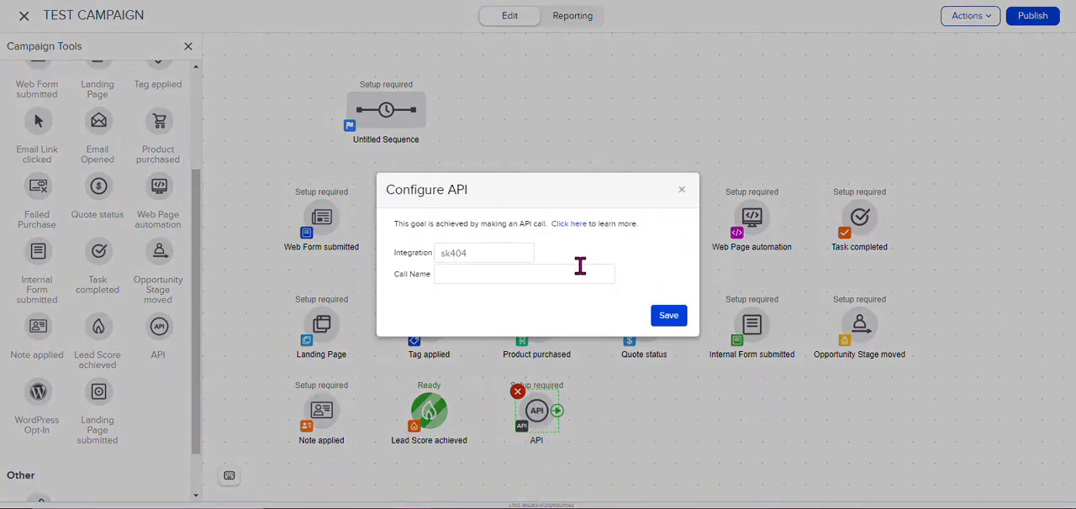
{"action": "left_click", "coordinate": [682, 190]}
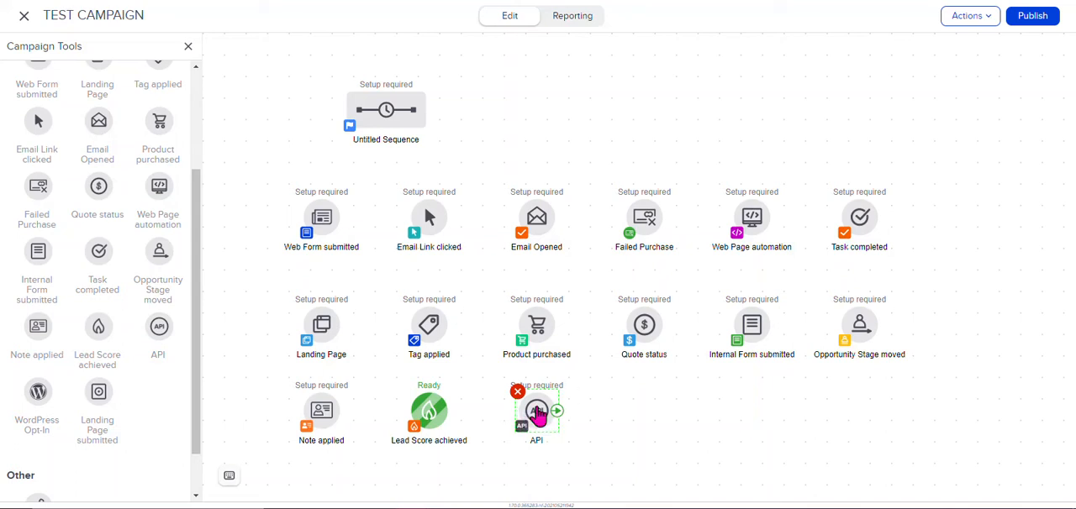
Step: Add a WordPress Opt-In goal beside API and close its configuration without choosing an opt-in form
{"action": "left_click_drag", "start_coordinate": [30, 385], "coordinate": [644, 410]}
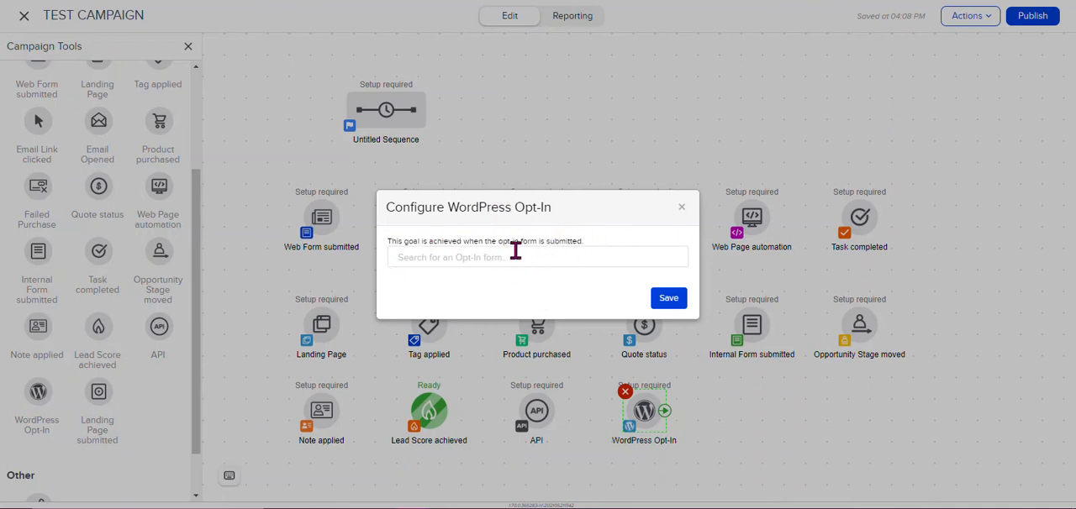
{"action": "left_click", "coordinate": [681, 210]}
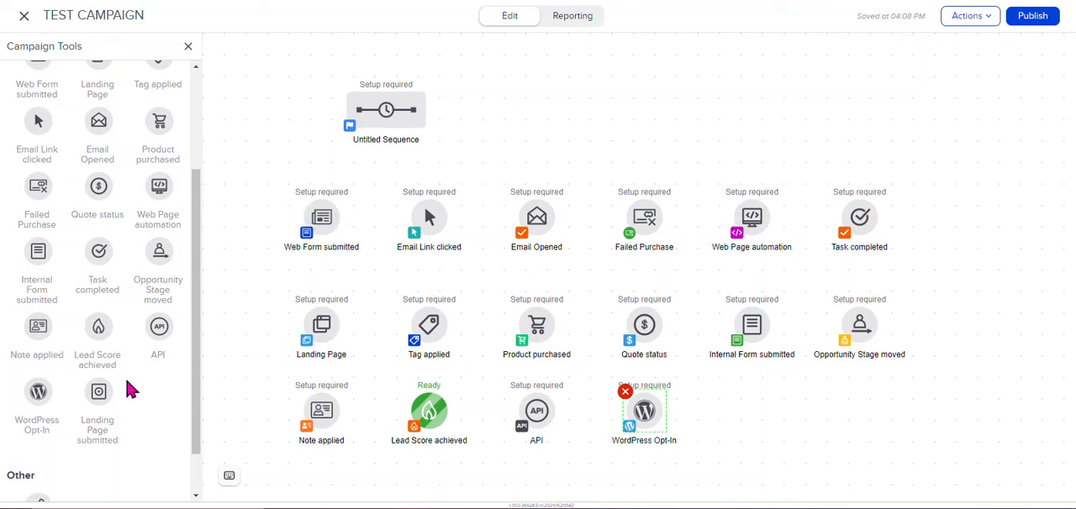
Step: Add a Landing Page submitted goal beside WordPress Opt-In and a note reading "Type any internal notes that no one will see."
{"action": "left_click_drag", "start_coordinate": [95, 388], "coordinate": [751, 383]}
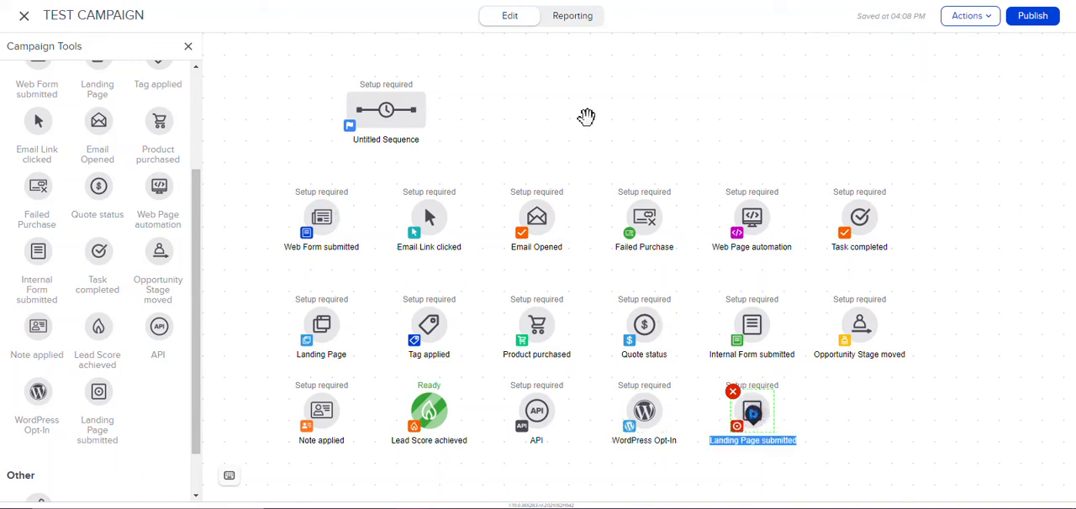
{"action": "scroll", "coordinate": [199, 297], "scroll_direction": "down", "scroll_amount": 1}
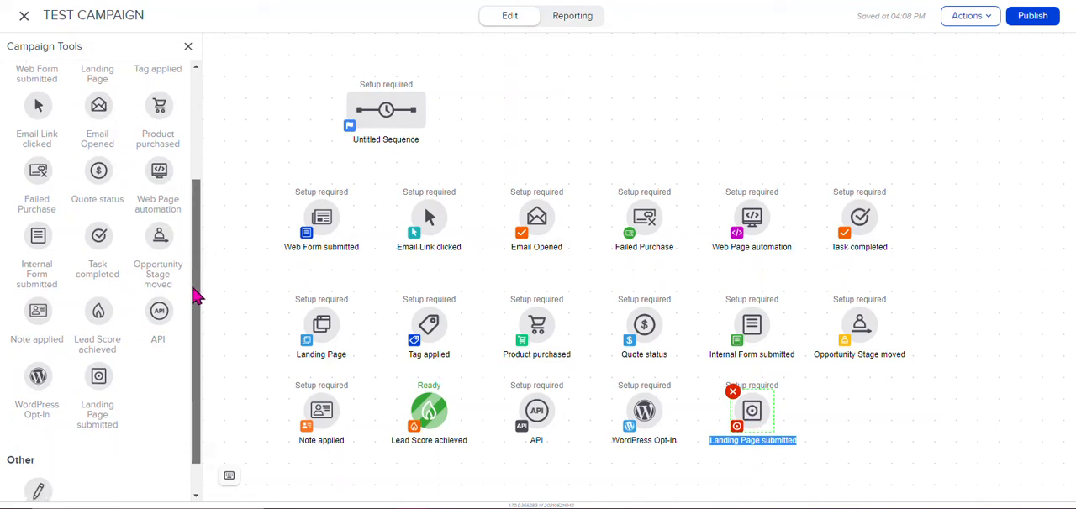
{"action": "left_click_drag", "start_coordinate": [35, 452], "coordinate": [877, 424]}
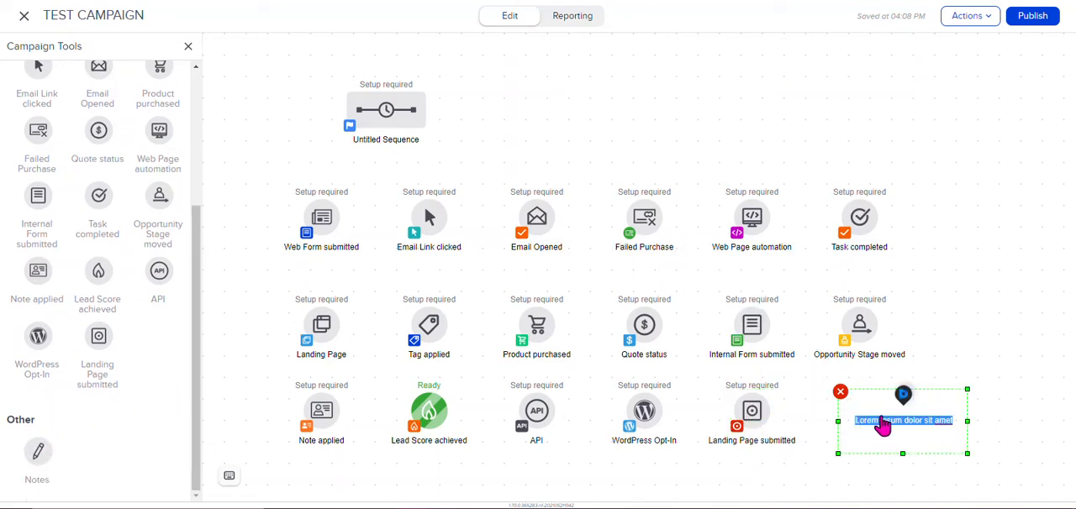
{"action": "type", "text": "T"}
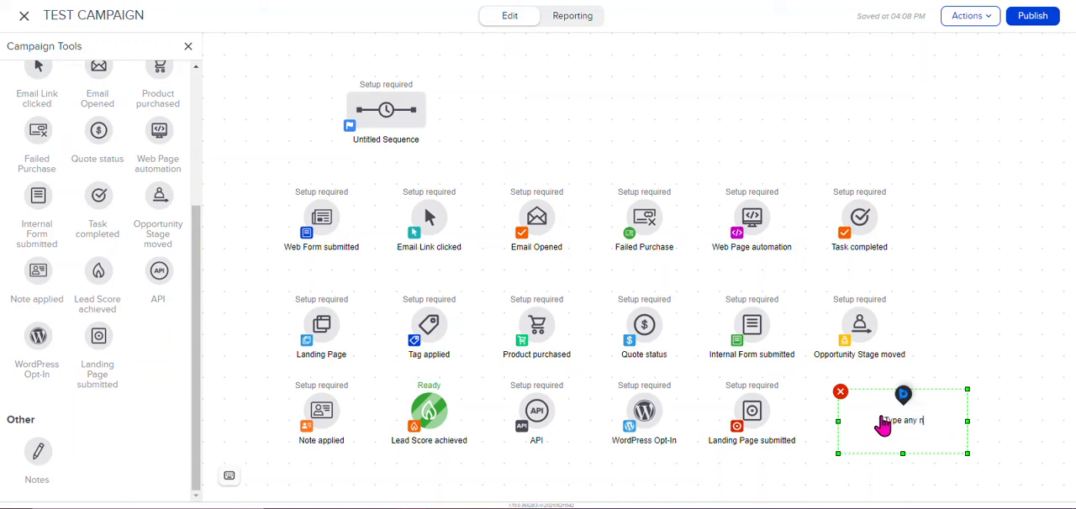
{"action": "type", "text": "ype any internal notes that no one will see"}
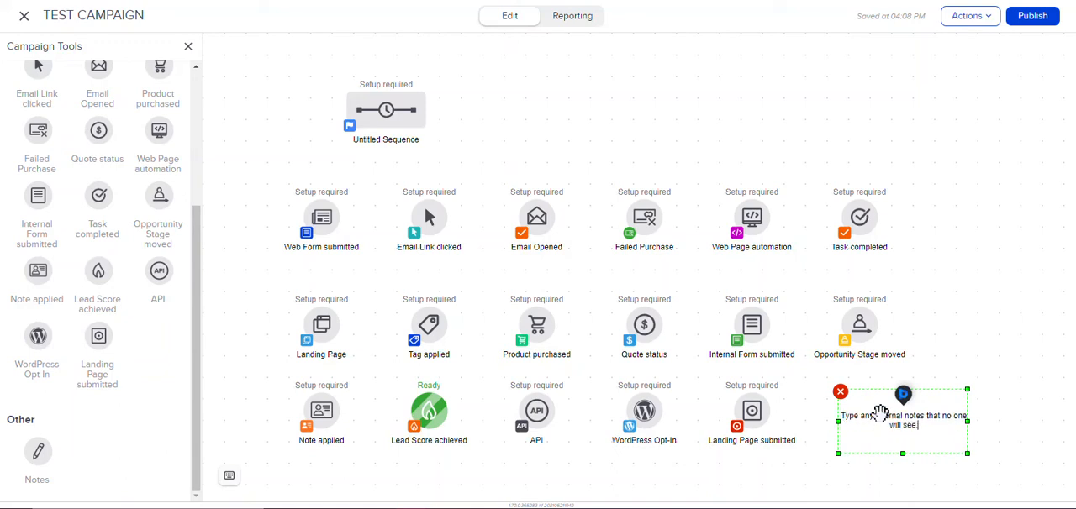
{"action": "type", "text": "."}
{"action": "left_click", "coordinate": [982, 336]}
{"action": "left_click_drag", "start_coordinate": [938, 424], "coordinate": [905, 427]}
{"action": "left_click", "coordinate": [954, 315]}
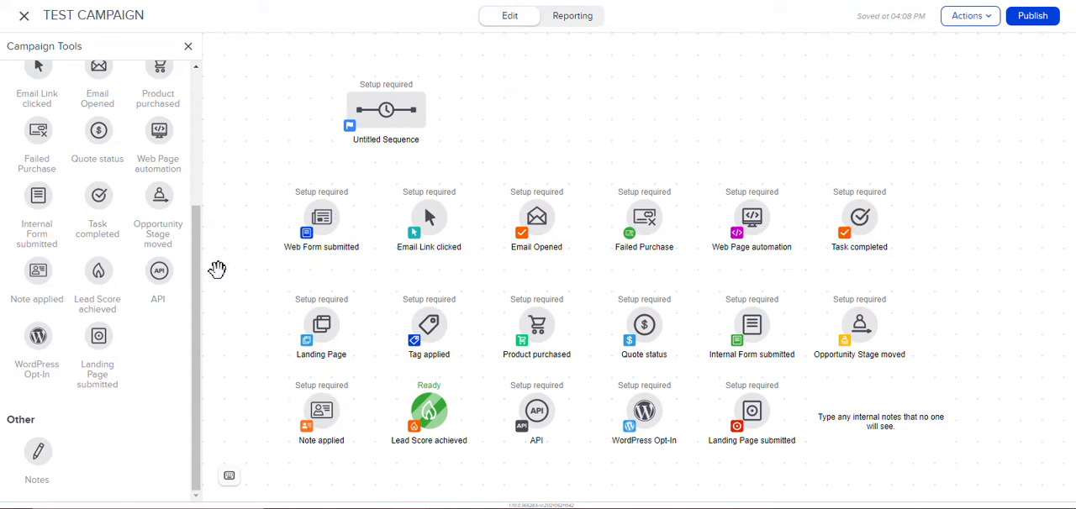
Step: Open the untitled sequence, review its available timers, communications, process and other tools, and return to the campaign
{"action": "left_click_drag", "start_coordinate": [195, 278], "coordinate": [210, 126]}
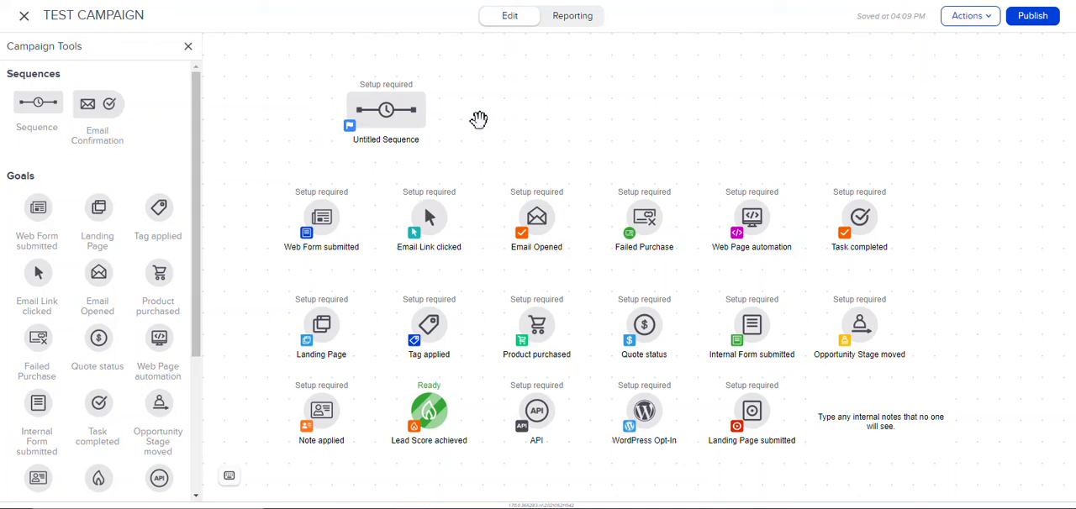
{"action": "mouse_move", "coordinate": [420, 128]}
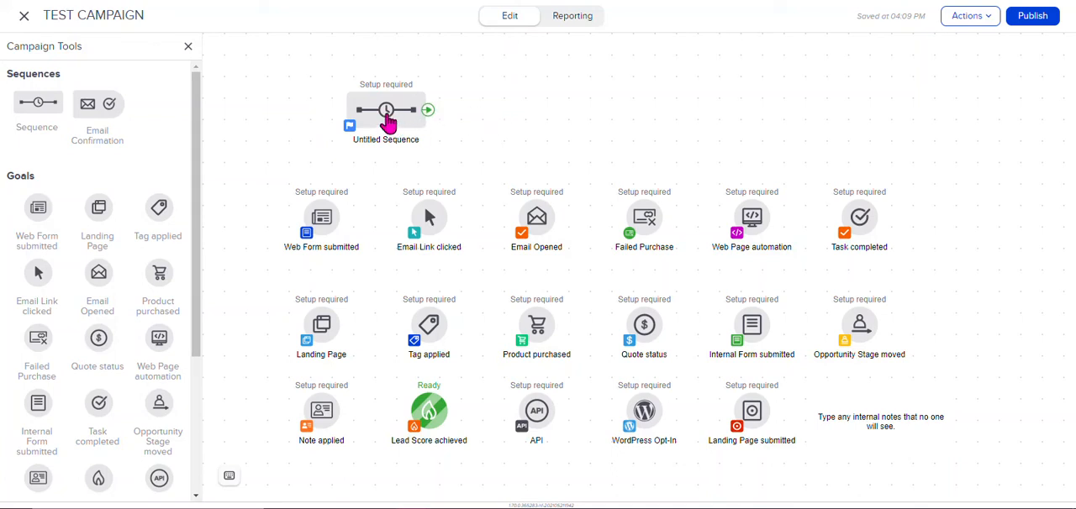
{"action": "double_click", "coordinate": [386, 116]}
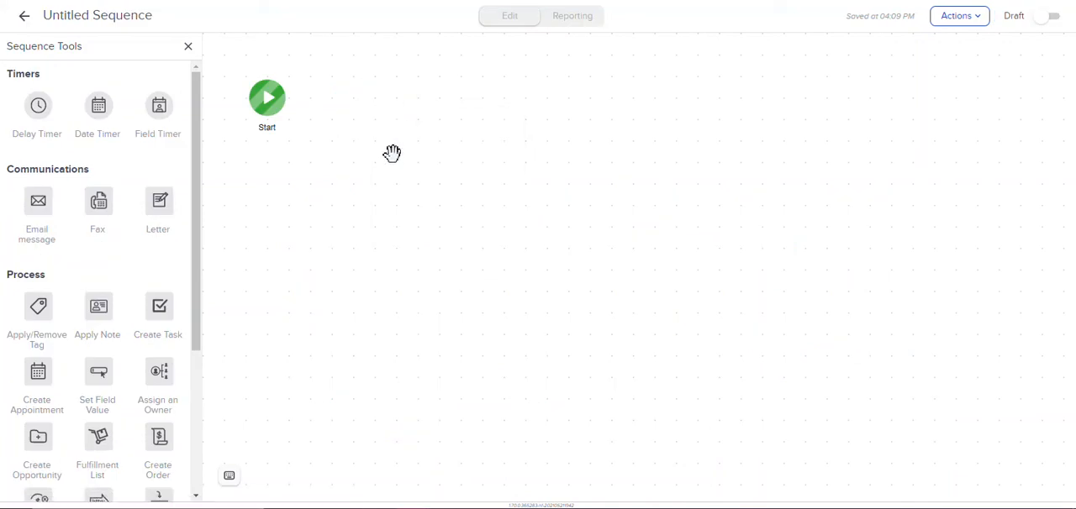
{"action": "left_click_drag", "start_coordinate": [197, 211], "coordinate": [193, 183]}
{"action": "mouse_move", "coordinate": [33, 109]}
{"action": "left_mouse_down"}
{"action": "mouse_move", "coordinate": [58, 116]}
{"action": "mouse_move", "coordinate": [31, 106]}
{"action": "left_mouse_up"}
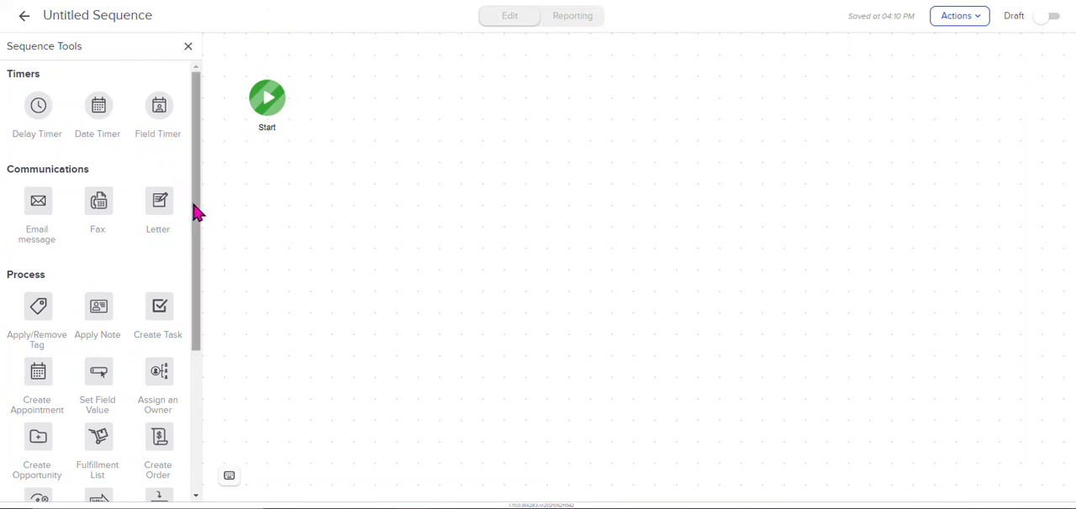
{"action": "left_click_drag", "start_coordinate": [196, 210], "coordinate": [193, 169]}
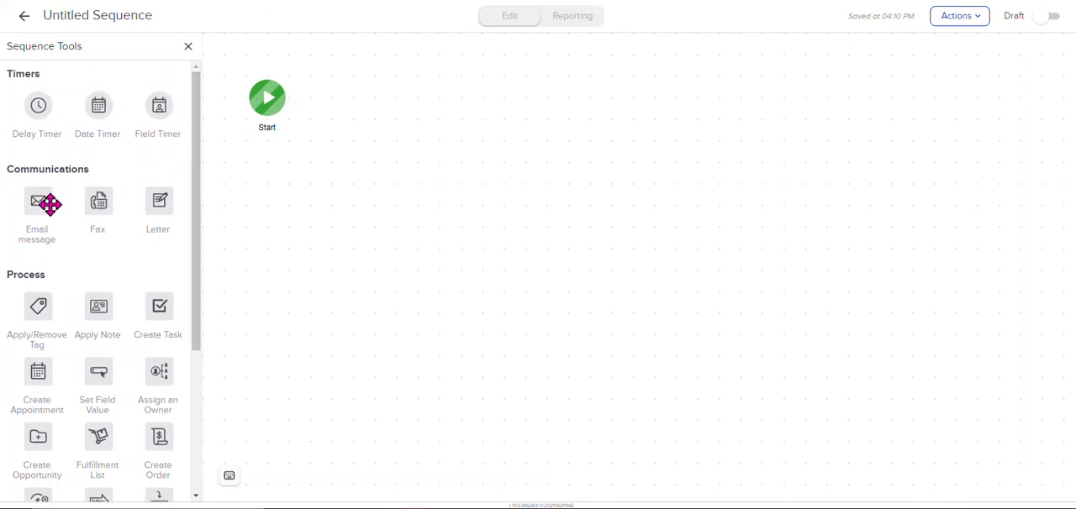
{"action": "left_click_drag", "start_coordinate": [197, 154], "coordinate": [194, 258]}
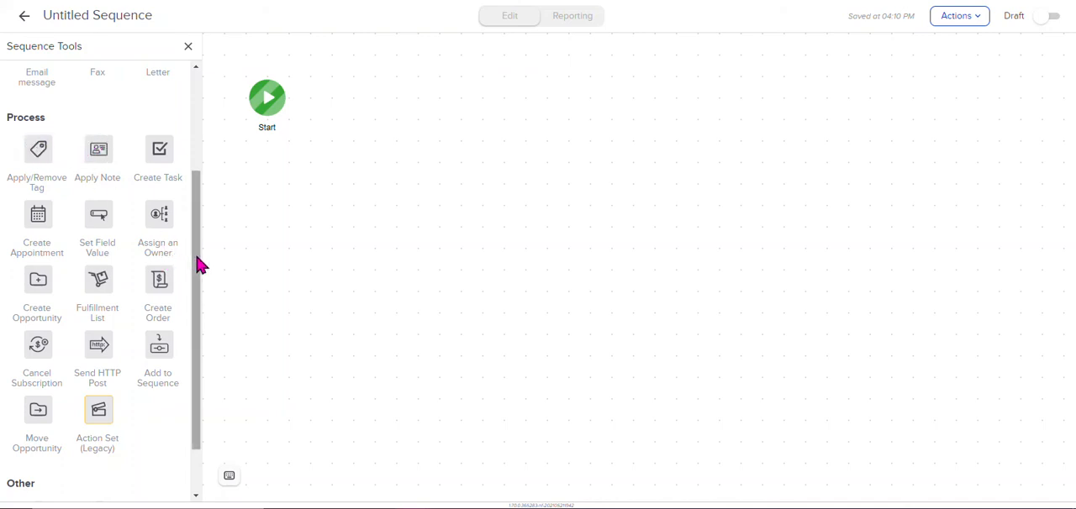
{"action": "left_click_drag", "start_coordinate": [198, 259], "coordinate": [191, 233]}
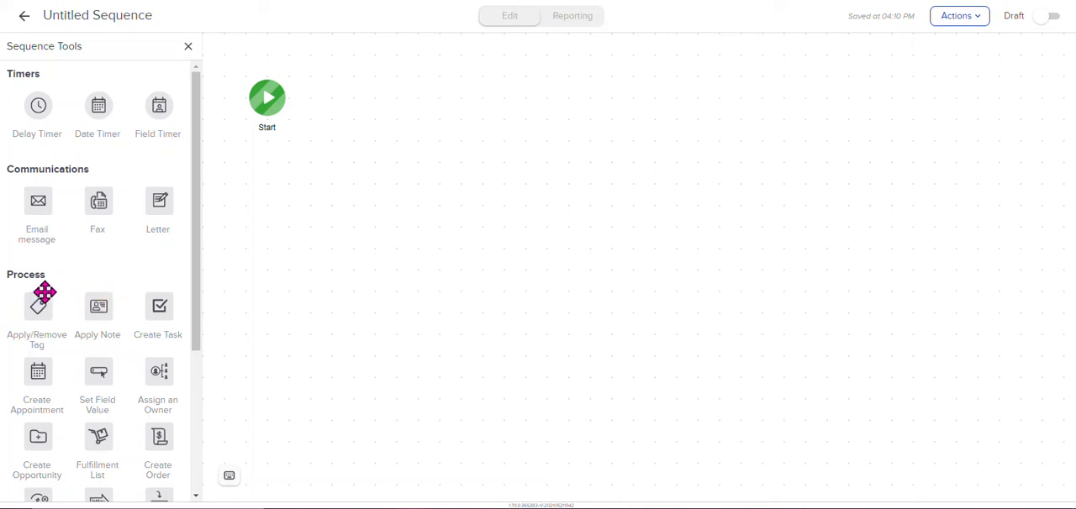
{"action": "left_click_drag", "start_coordinate": [200, 257], "coordinate": [206, 324]}
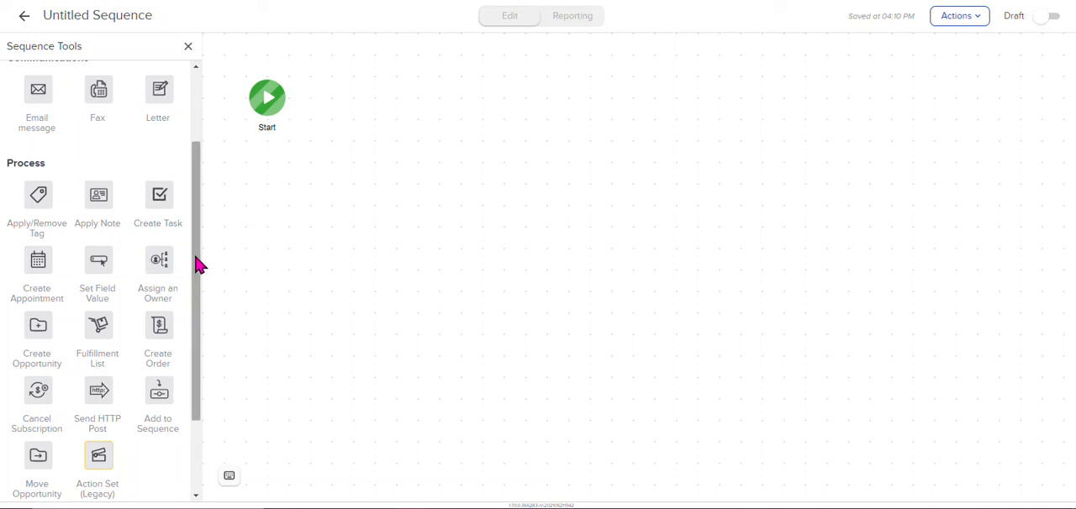
{"action": "left_click_drag", "start_coordinate": [199, 266], "coordinate": [185, 312]}
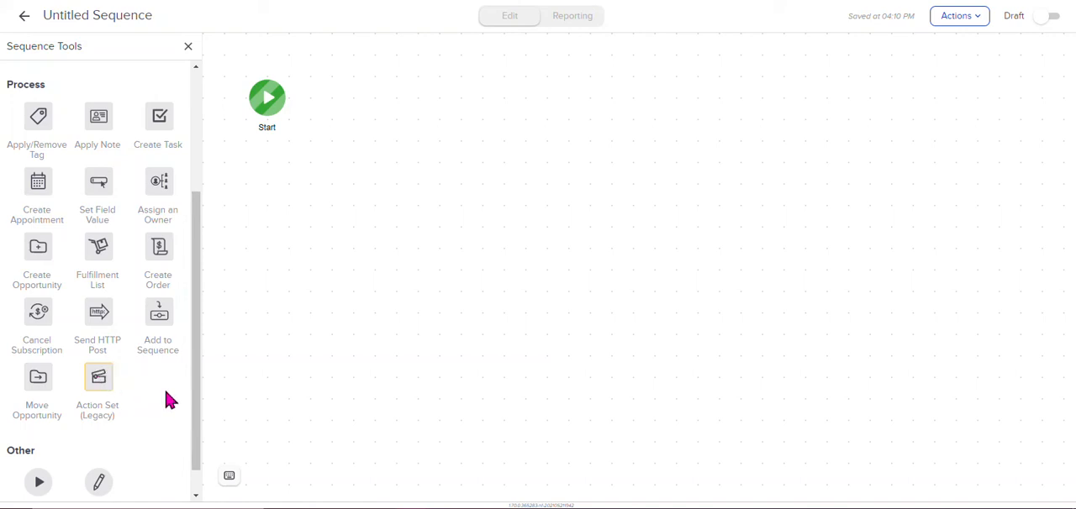
{"action": "left_click_drag", "start_coordinate": [197, 372], "coordinate": [199, 300]}
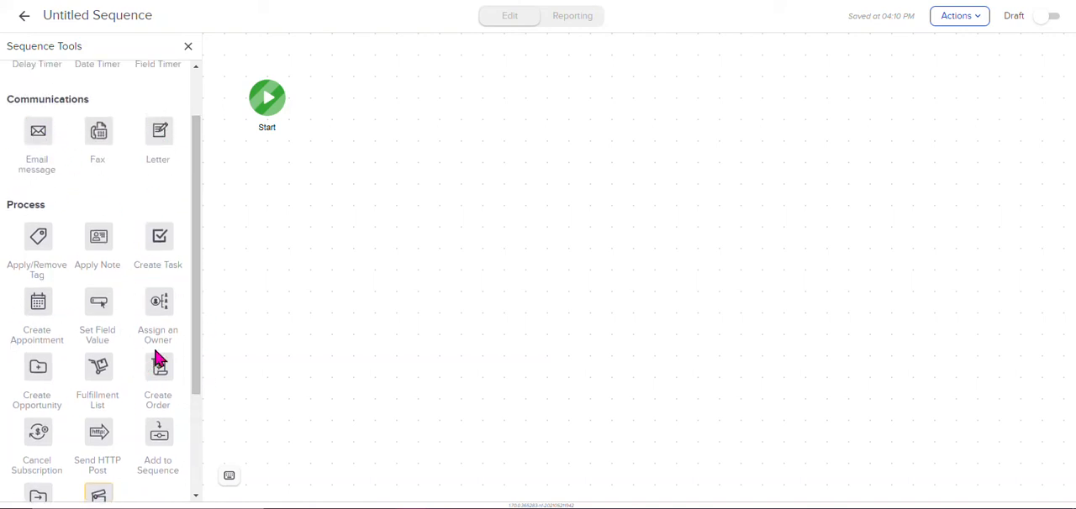
{"action": "left_click_drag", "start_coordinate": [199, 327], "coordinate": [194, 401]}
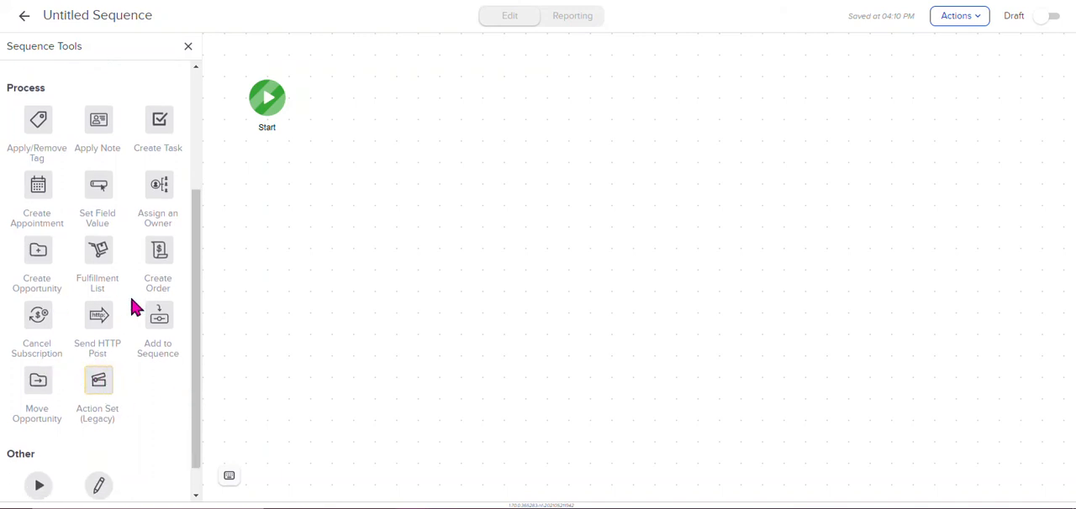
{"action": "left_click_drag", "start_coordinate": [200, 281], "coordinate": [197, 391]}
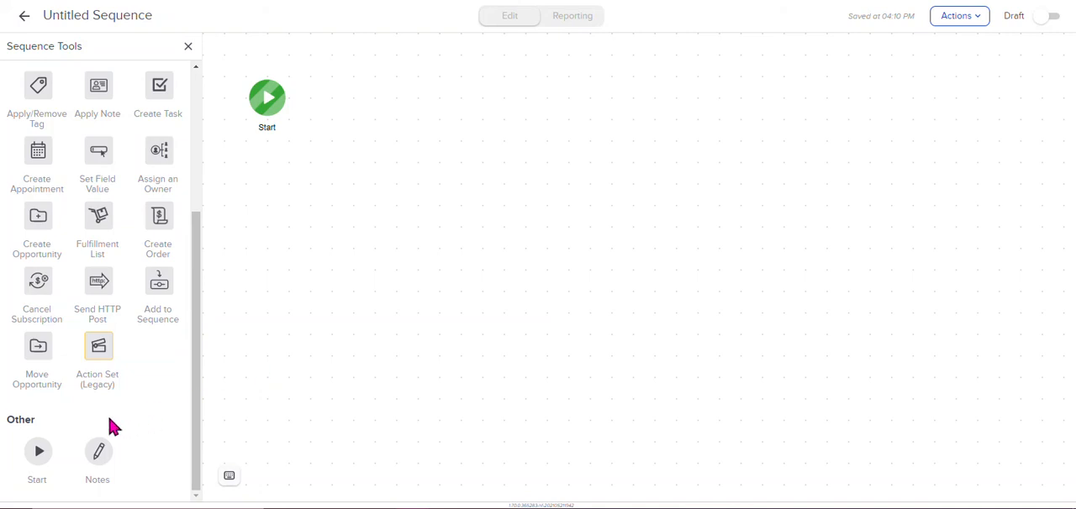
{"action": "left_click_drag", "start_coordinate": [192, 260], "coordinate": [205, 108]}
{"action": "left_click", "coordinate": [23, 22]}
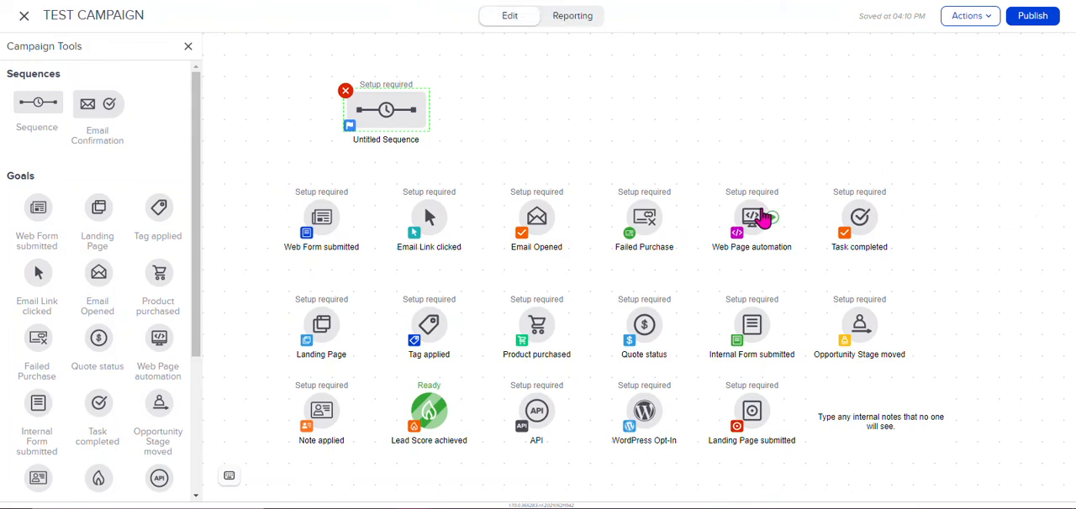
Step: Place the Tag applied goal before the sequence and the Email Opened goal after it, connecting all three in a row
{"action": "left_click_drag", "start_coordinate": [543, 133], "coordinate": [559, 152]}
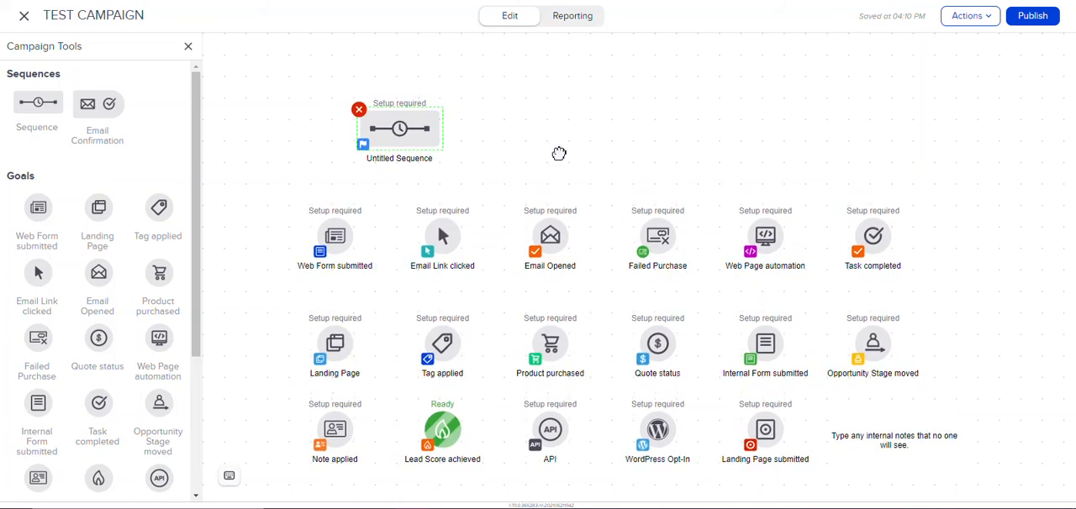
{"action": "left_click_drag", "start_coordinate": [442, 352], "coordinate": [408, 135]}
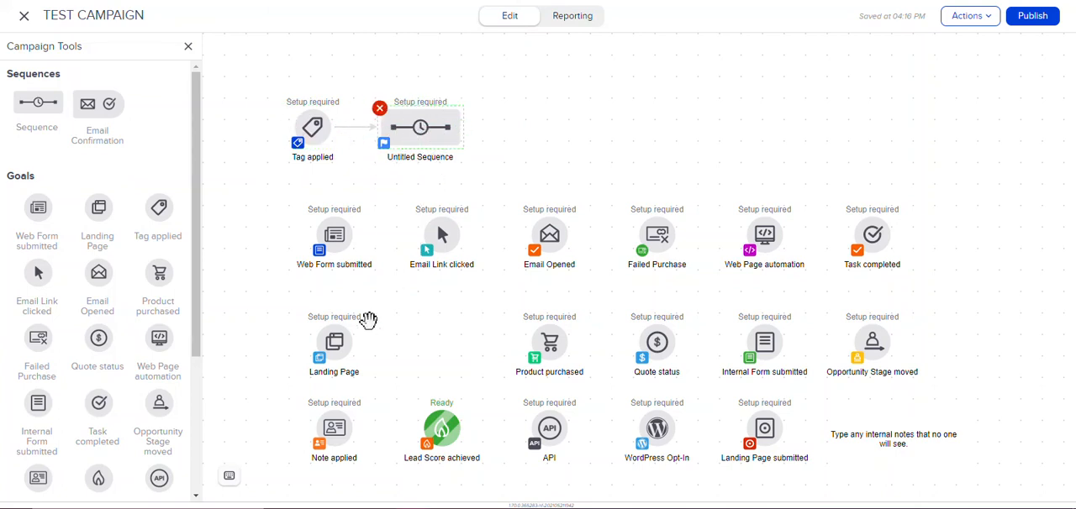
{"action": "mouse_move", "coordinate": [549, 237]}
{"action": "left_click_drag", "start_coordinate": [548, 237], "coordinate": [528, 133]}
{"action": "mouse_move", "coordinate": [464, 133]}
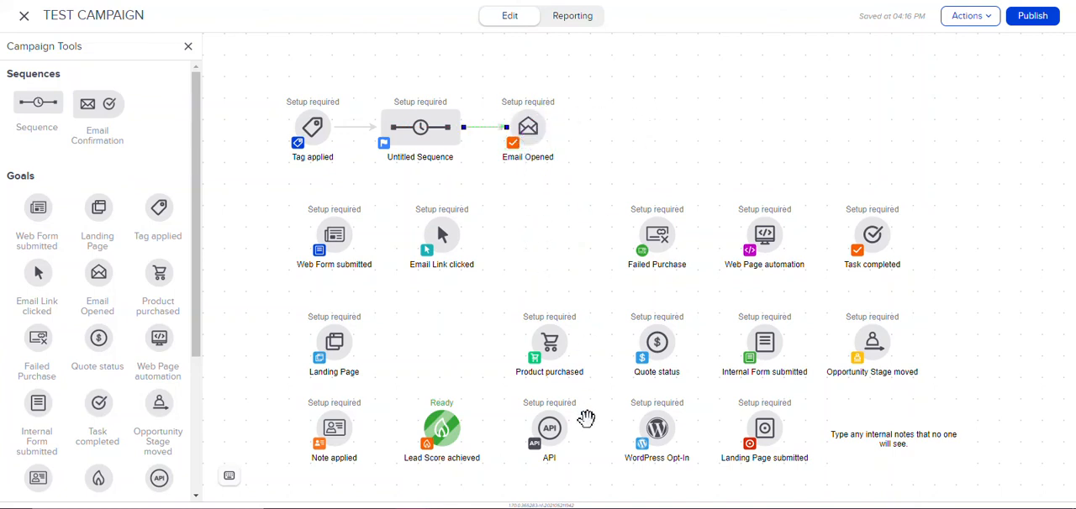
Step: Add a second sequence connected after Email Opened and raise both elements above the first sequence's row
{"action": "left_click_drag", "start_coordinate": [37, 102], "coordinate": [619, 118]}
{"action": "left_click_drag", "start_coordinate": [553, 137], "coordinate": [637, 132]}
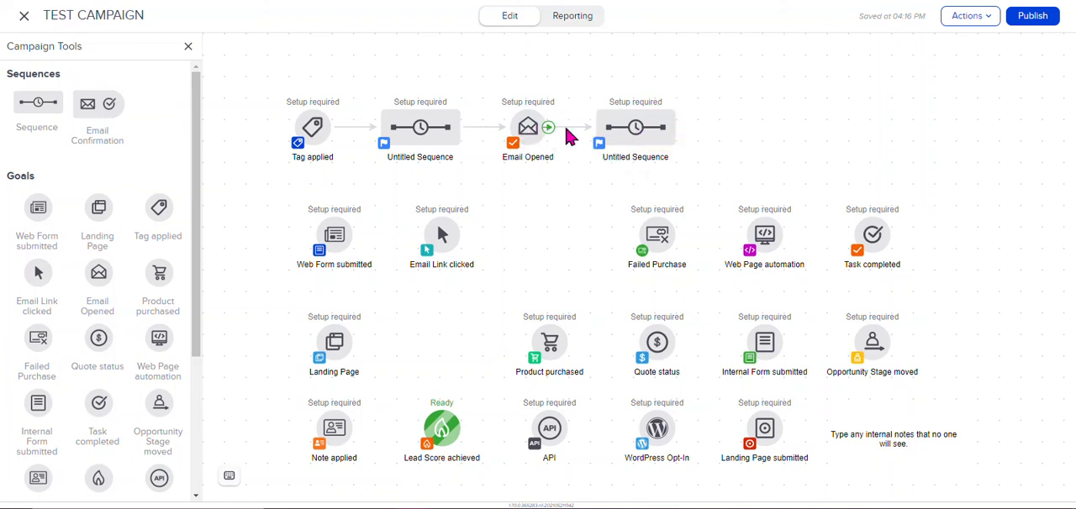
{"action": "left_click_drag", "start_coordinate": [532, 133], "coordinate": [532, 91]}
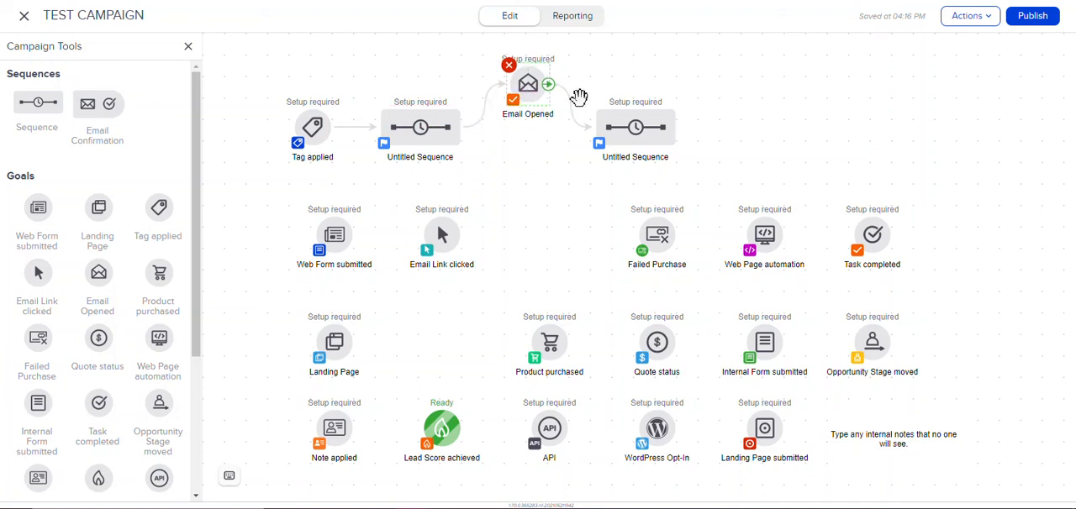
{"action": "left_click", "coordinate": [635, 134]}
{"action": "left_click_drag", "start_coordinate": [636, 135], "coordinate": [636, 92]}
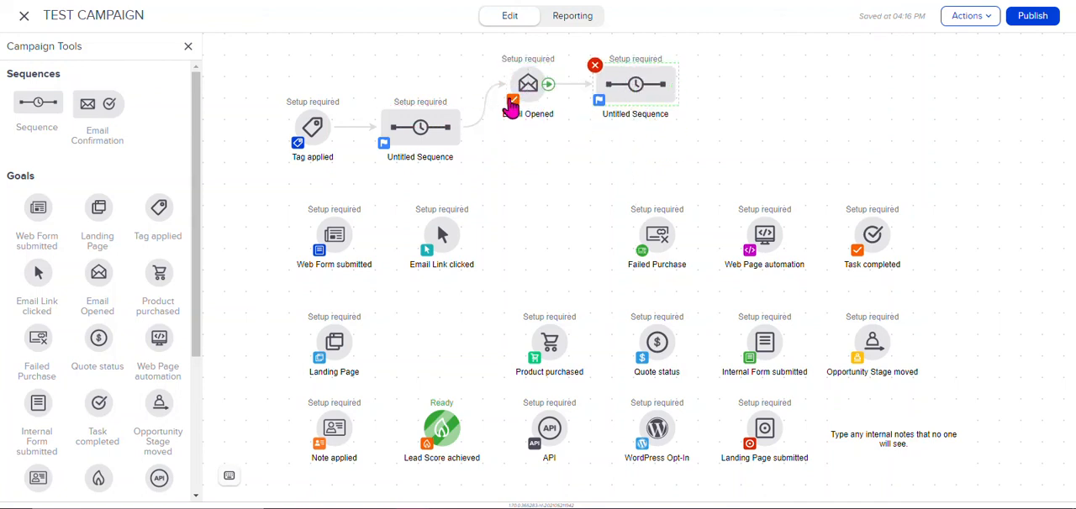
Step: Duplicate the second sequence, place the copy below Email Opened, and raise Email Opened with its connected sequence further up
{"action": "right_click", "coordinate": [632, 97]}
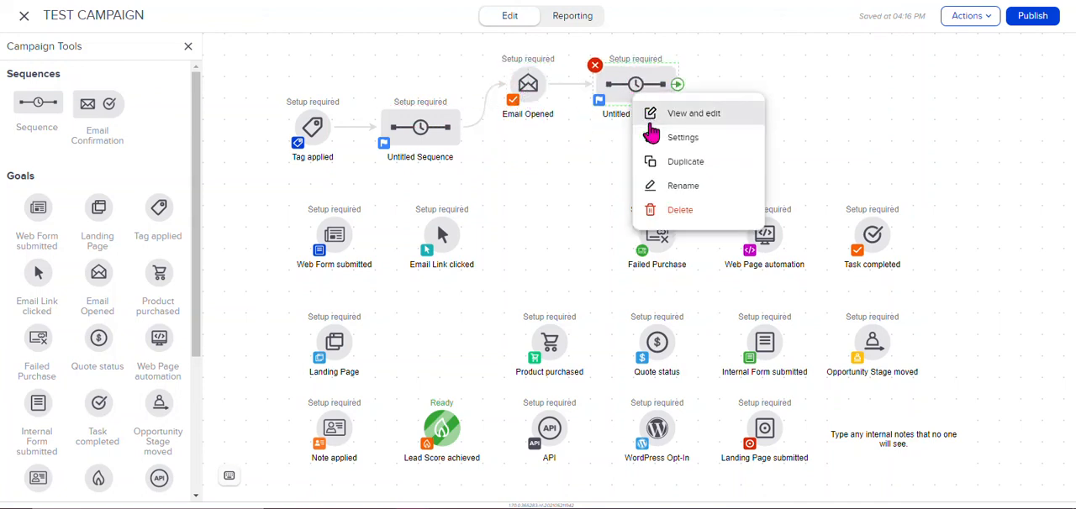
{"action": "left_click", "coordinate": [648, 168]}
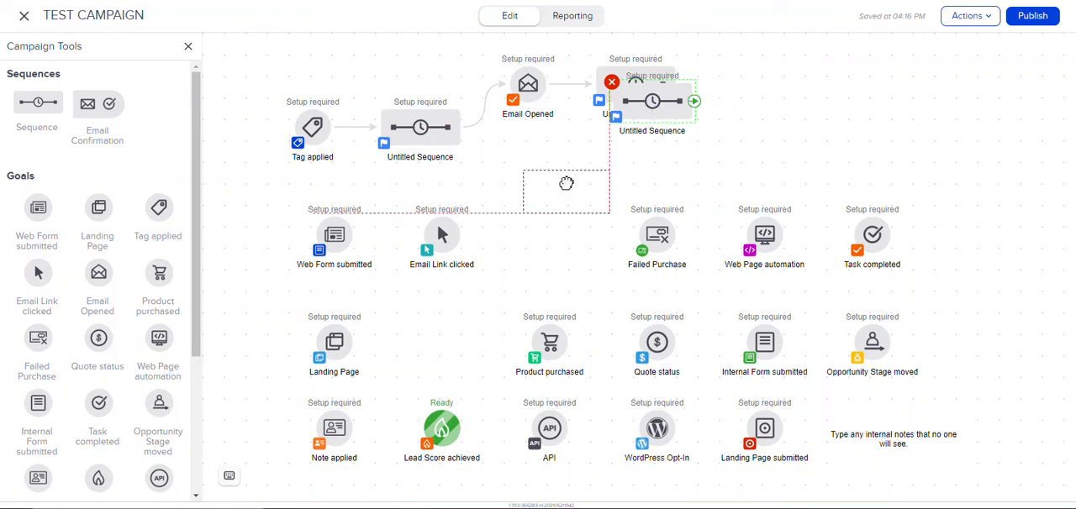
{"action": "left_click_drag", "start_coordinate": [560, 182], "coordinate": [548, 189]}
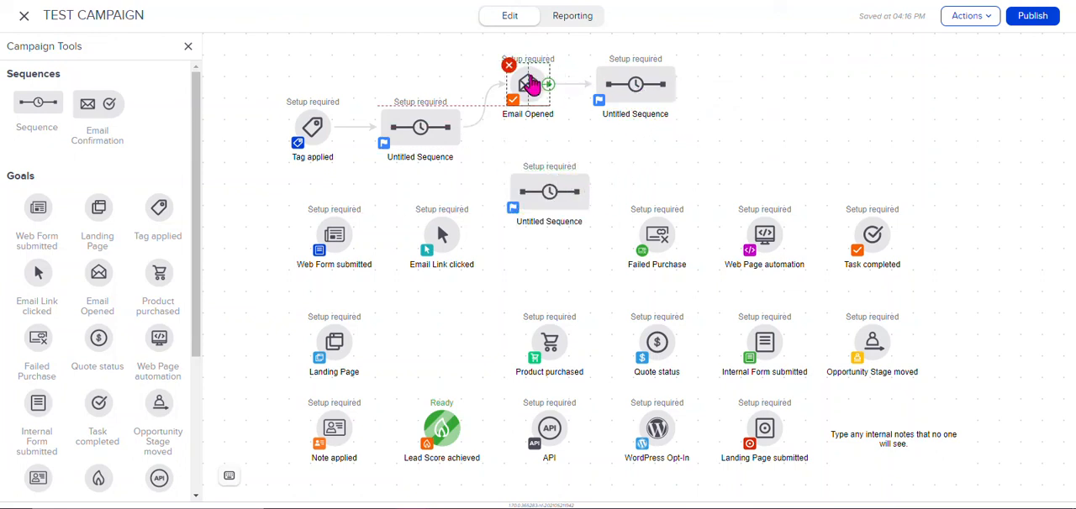
{"action": "left_click_drag", "start_coordinate": [528, 84], "coordinate": [530, 63]}
{"action": "left_click_drag", "start_coordinate": [636, 90], "coordinate": [635, 67]}
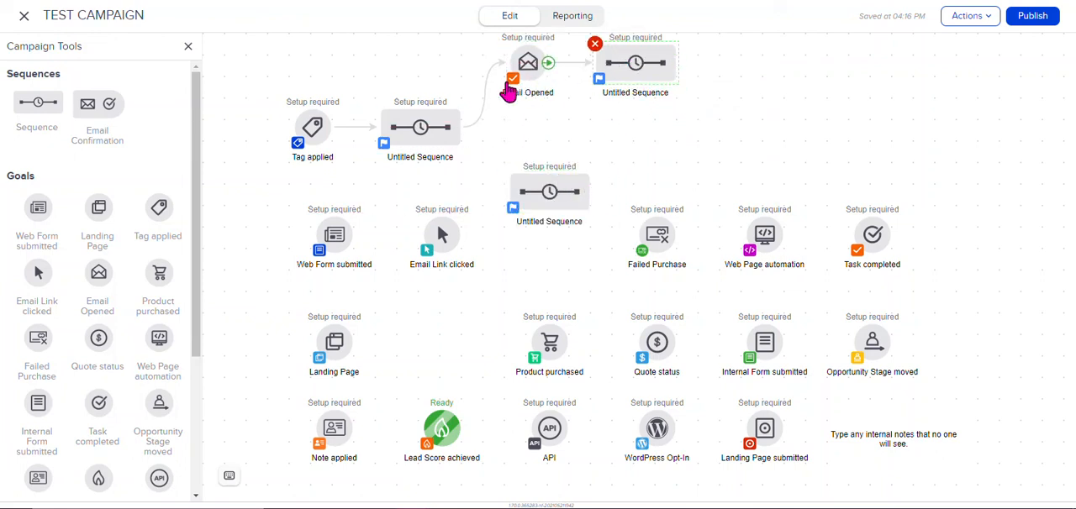
Step: Connect the first sequence to the duplicated sequence below and view the first sequence's goal-achieved settings without changing them
{"action": "right_click", "coordinate": [434, 129]}
{"action": "right_click", "coordinate": [413, 124]}
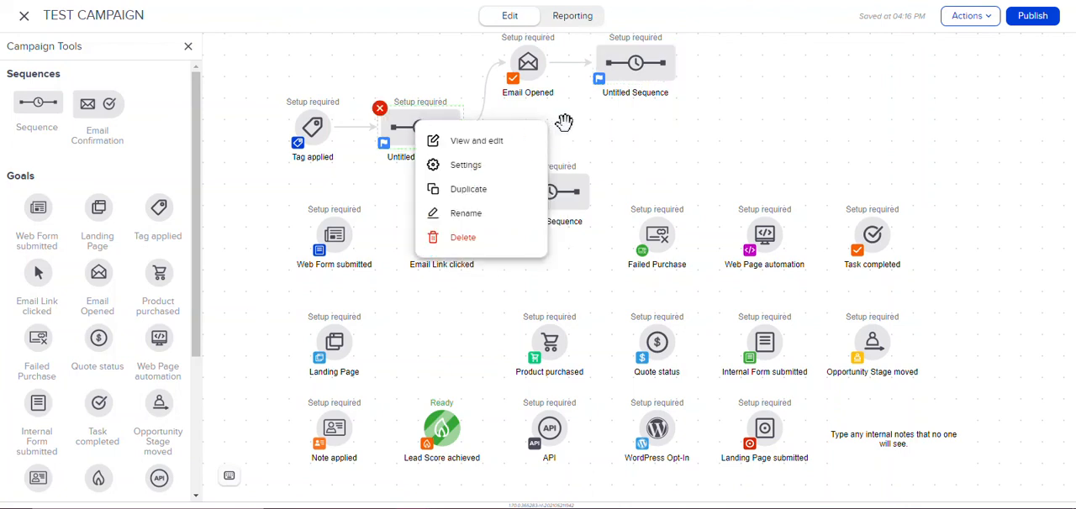
{"action": "left_click", "coordinate": [564, 123]}
{"action": "left_click_drag", "start_coordinate": [461, 127], "coordinate": [555, 211]}
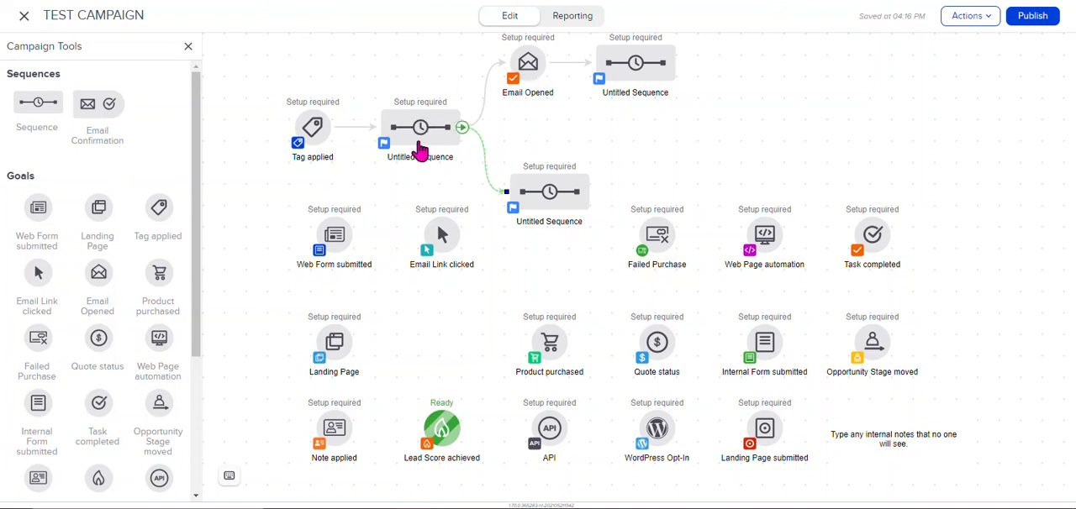
{"action": "left_click", "coordinate": [385, 152]}
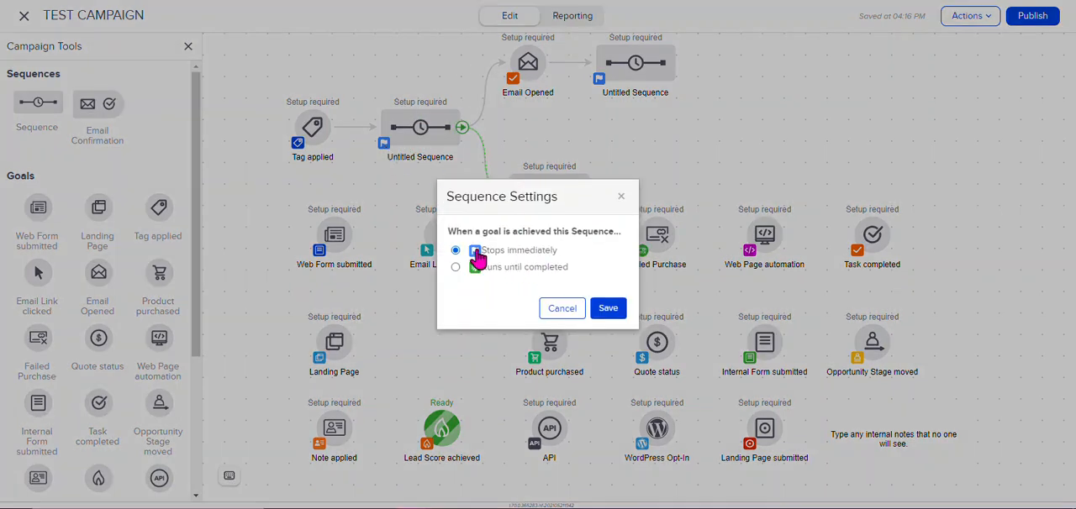
{"action": "left_click", "coordinate": [619, 199]}
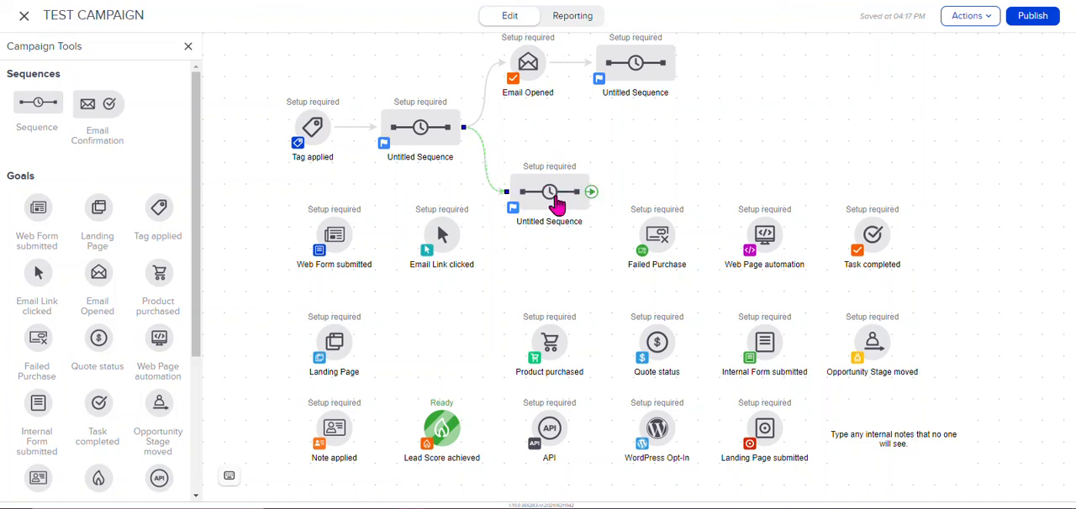
Step: Place Email Link clicked after the lower sequence, connect it onward to the upper final sequence, and space out the upper branch
{"action": "left_click_drag", "start_coordinate": [446, 239], "coordinate": [647, 296]}
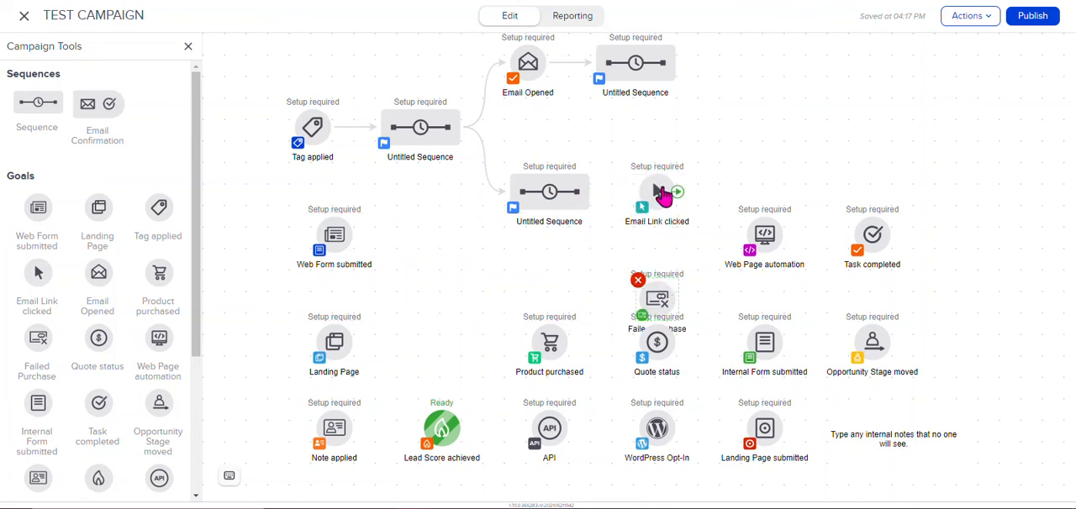
{"action": "left_click_drag", "start_coordinate": [591, 194], "coordinate": [750, 89]}
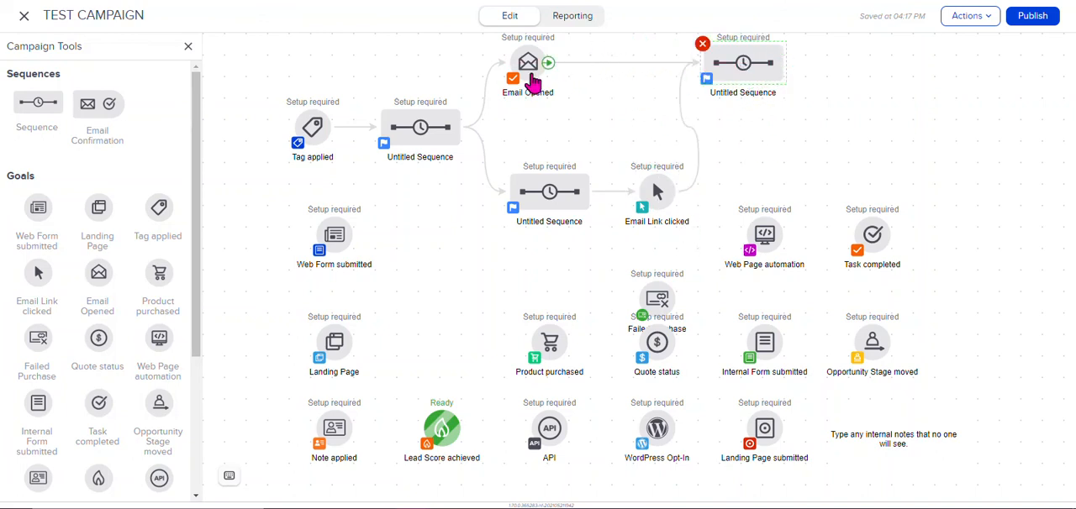
{"action": "left_click_drag", "start_coordinate": [532, 81], "coordinate": [597, 82]}
{"action": "left_click_drag", "start_coordinate": [745, 65], "coordinate": [764, 63]}
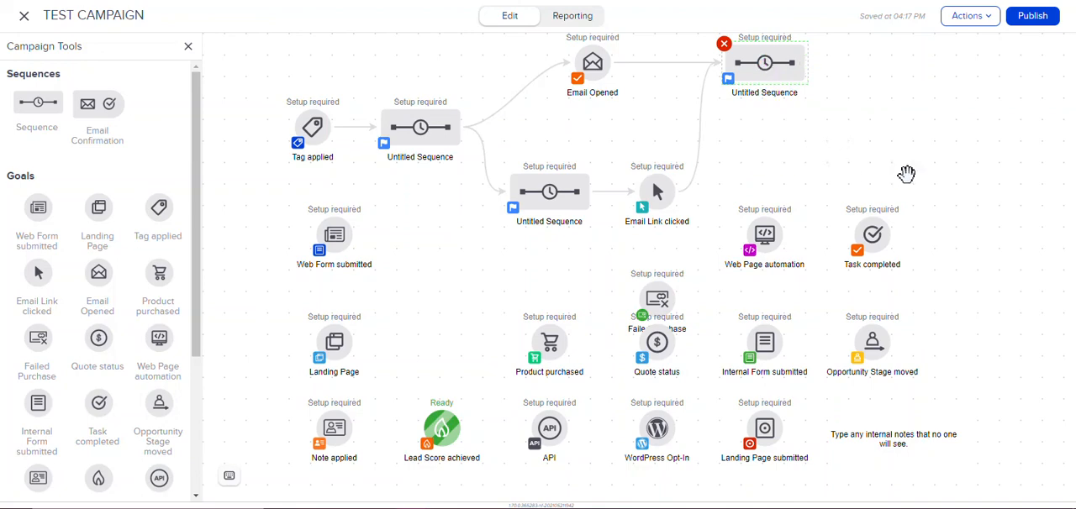
{"action": "left_click_drag", "start_coordinate": [852, 141], "coordinate": [841, 192]}
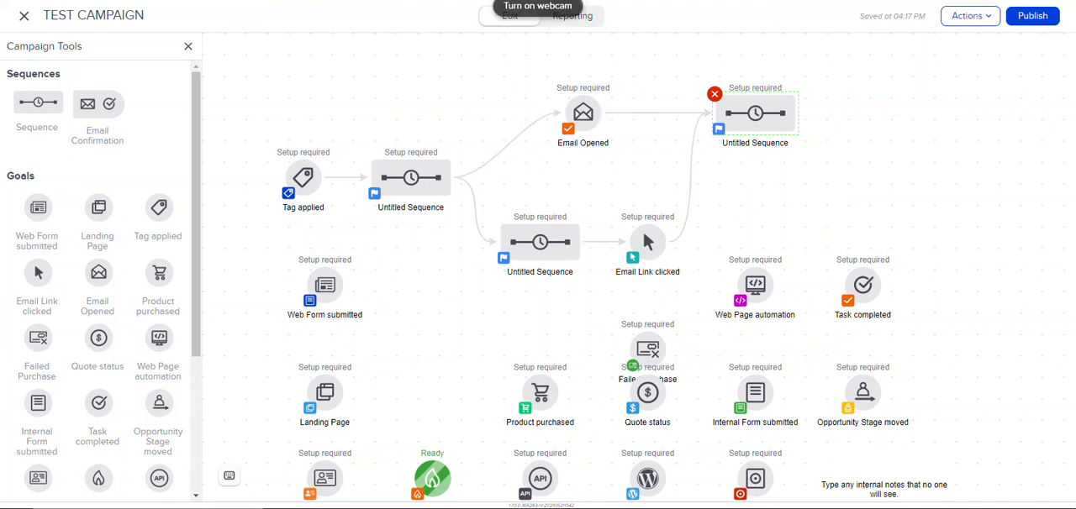
{"action": "left_click", "coordinate": [494, 7]}
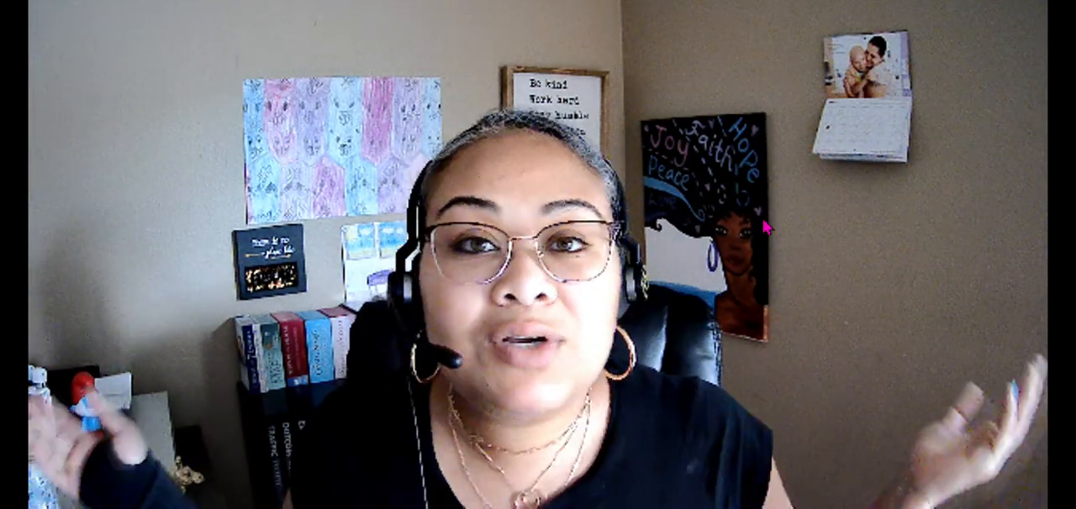